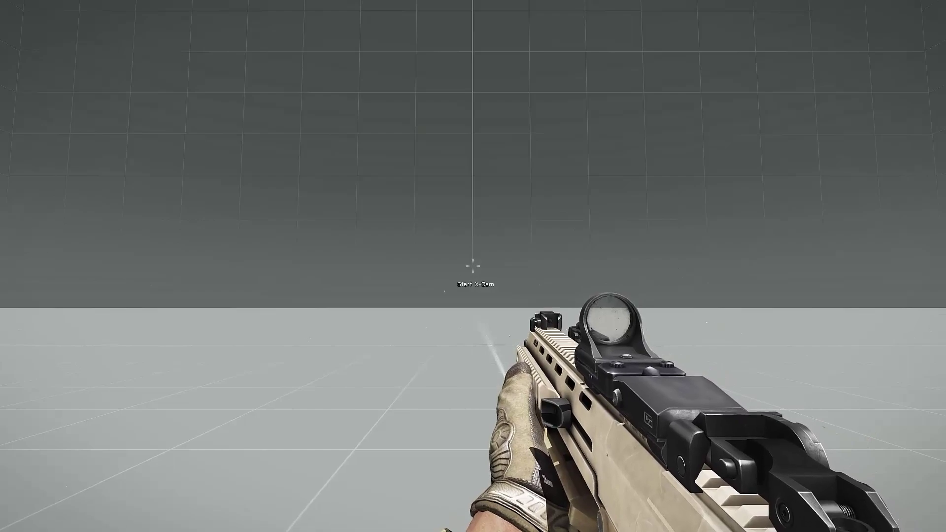
Start X-Cam and switch to the object editing mode.
{"action": "key", "text": "space"}
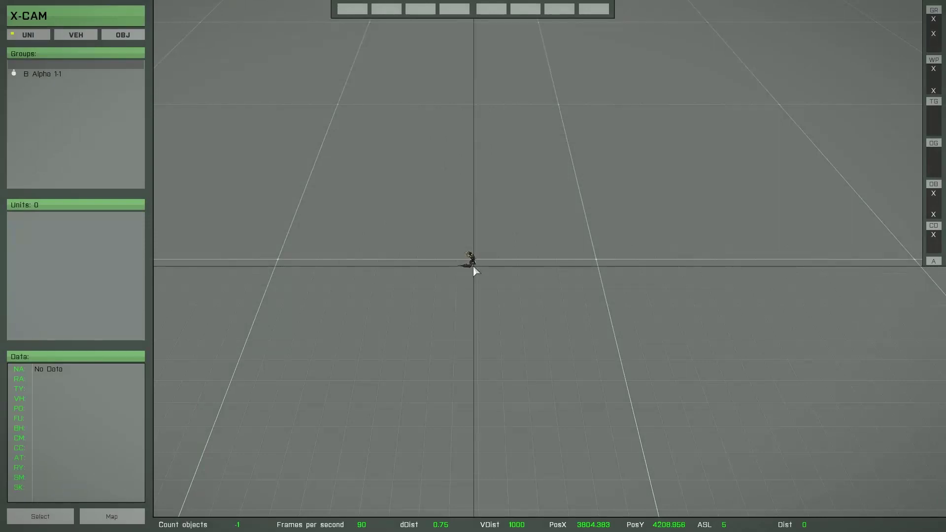
{"action": "mouse_move", "coordinate": [141, 84]}
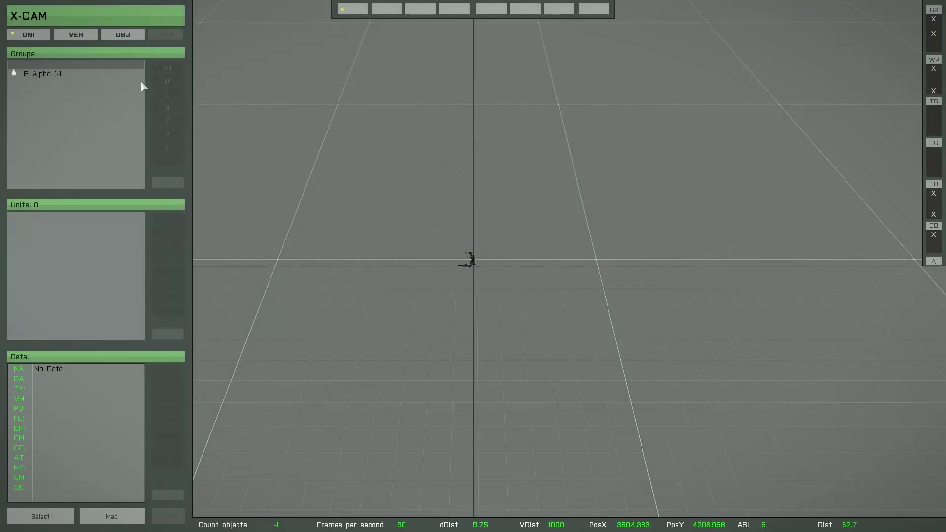
{"action": "left_click", "coordinate": [128, 39]}
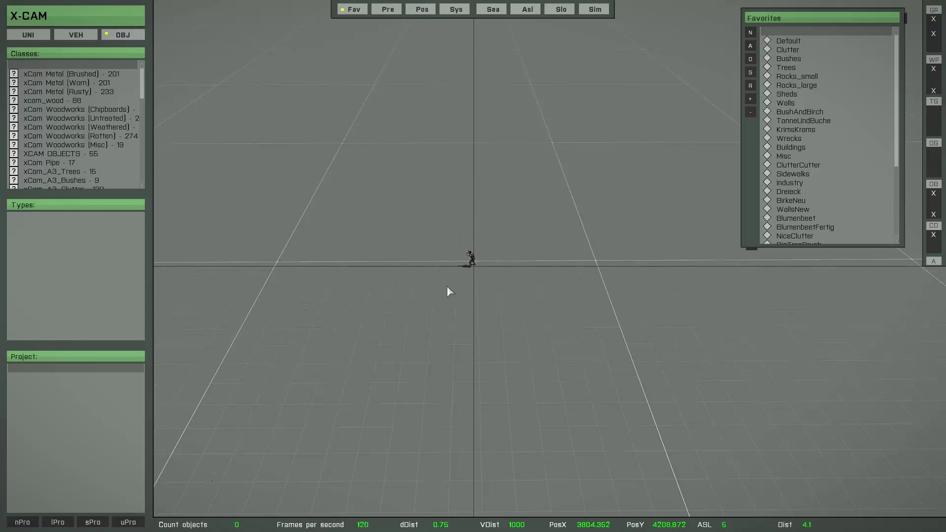
Choose the object class xCam_A3_Industrial.
{"action": "mouse_move", "coordinate": [73, 153]}
{"action": "scroll", "coordinate": [73, 155], "scroll_direction": "down", "scroll_amount": 5}
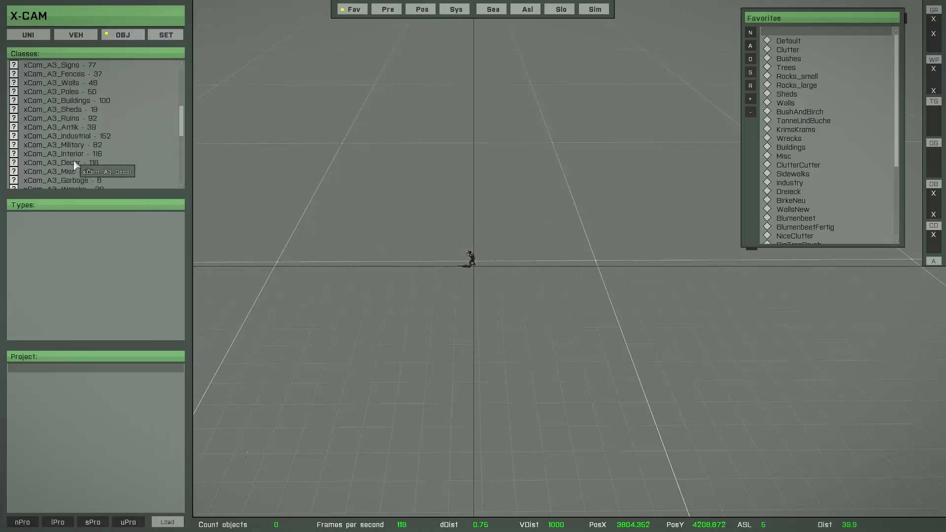
{"action": "scroll", "coordinate": [74, 153], "scroll_direction": "up", "scroll_amount": 2}
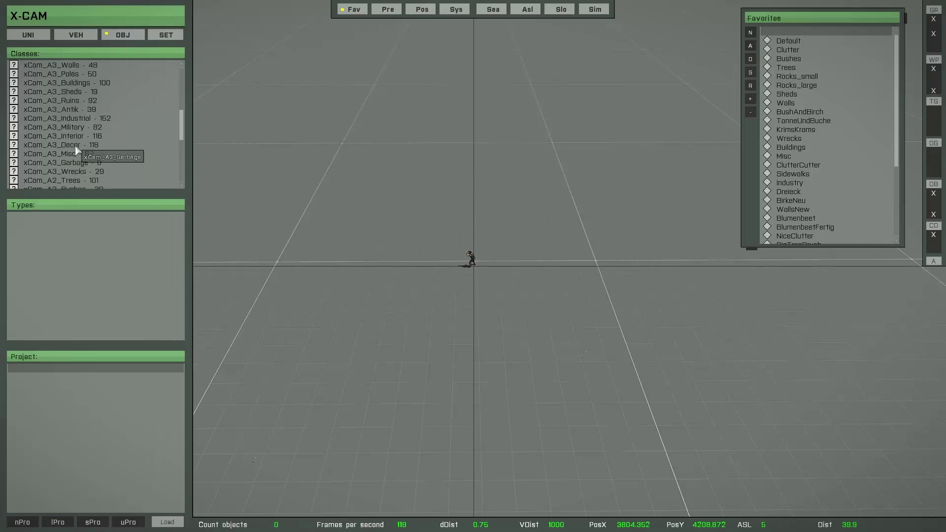
{"action": "left_click", "coordinate": [73, 119]}
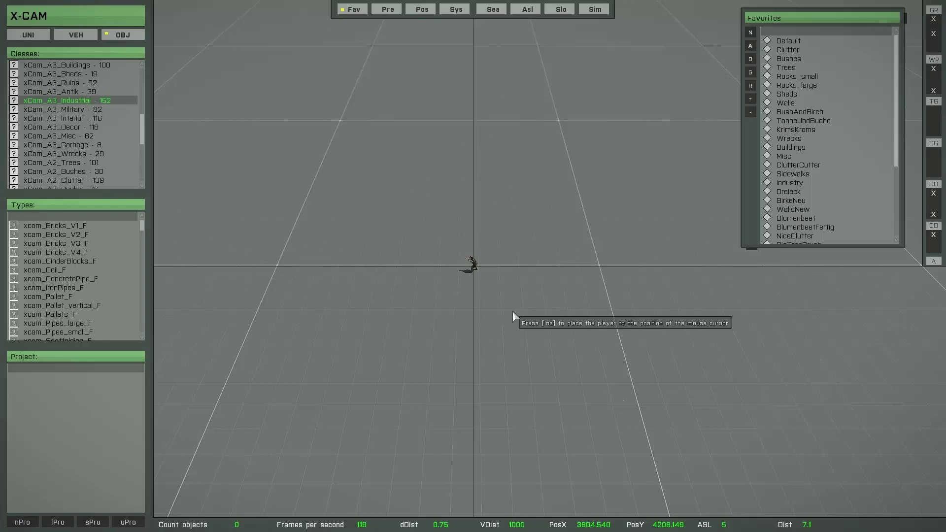
Create a new project named Demo_13.
{"action": "mouse_move", "coordinate": [75, 407]}
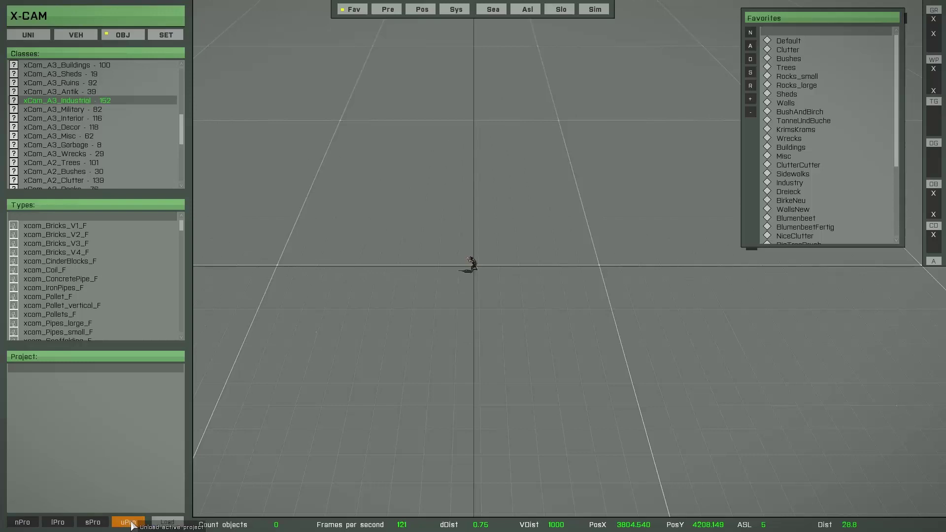
{"action": "left_click", "coordinate": [23, 521]}
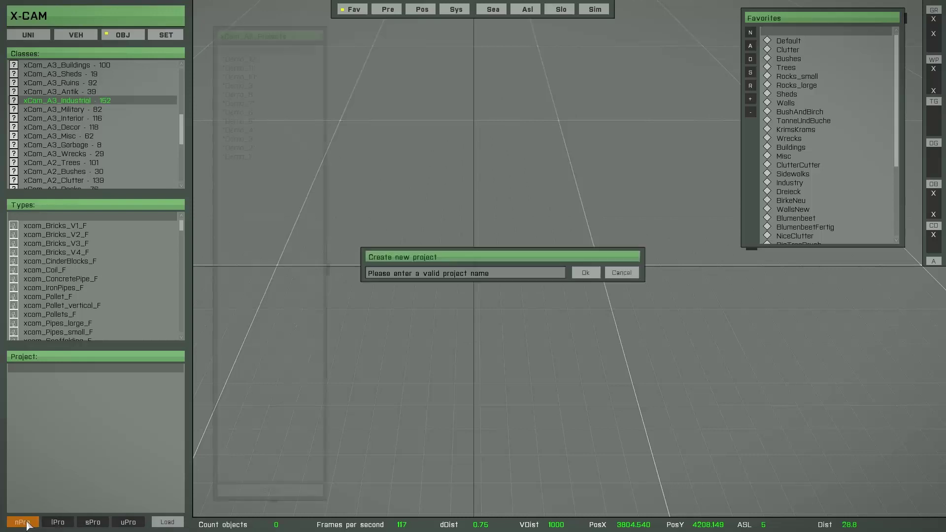
{"action": "mouse_move", "coordinate": [537, 257]}
{"action": "left_mouse_down"}
{"action": "mouse_move", "coordinate": [545, 278]}
{"action": "mouse_move", "coordinate": [549, 253]}
{"action": "left_mouse_up"}
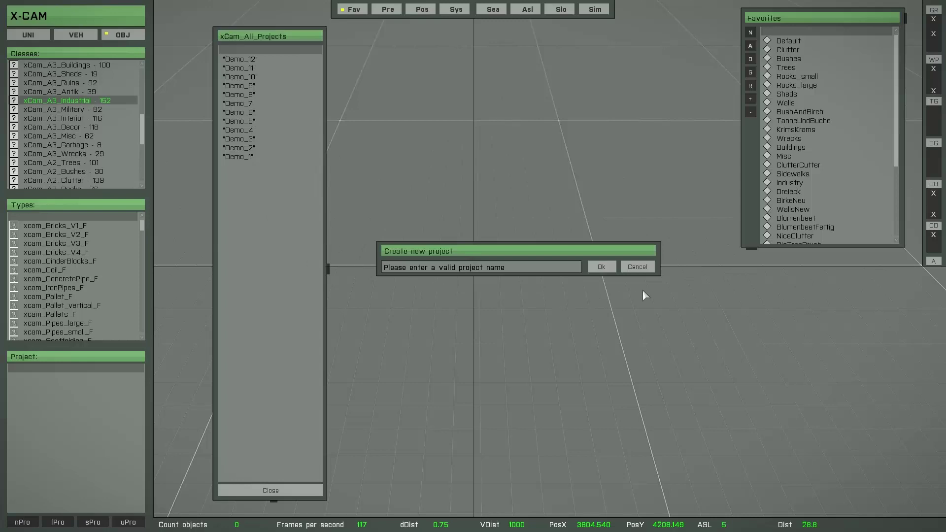
{"action": "left_click", "coordinate": [441, 268]}
{"action": "type", "text": "Demo_13"}
{"action": "left_click", "coordinate": [602, 267]}
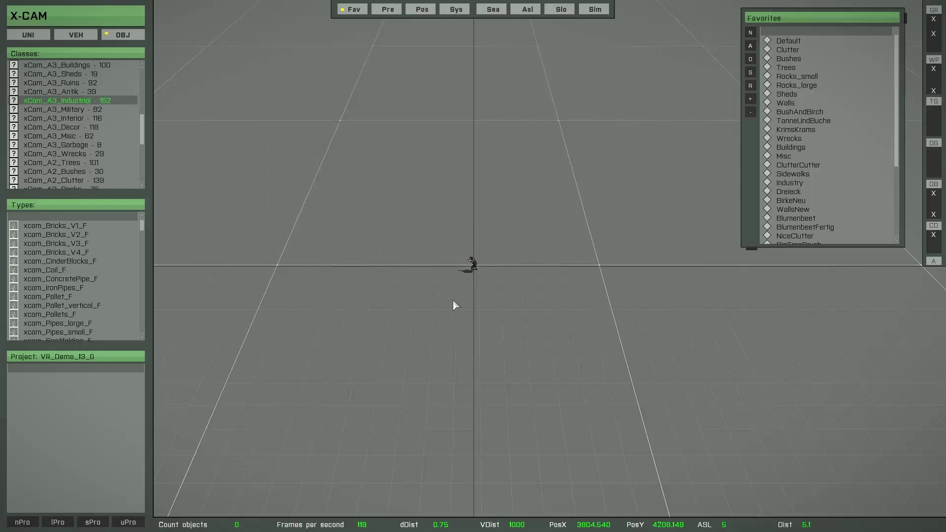
Load the xcam_Bricks_V3_F object into the scene and inspect it up close.
{"action": "mouse_move", "coordinate": [124, 356]}
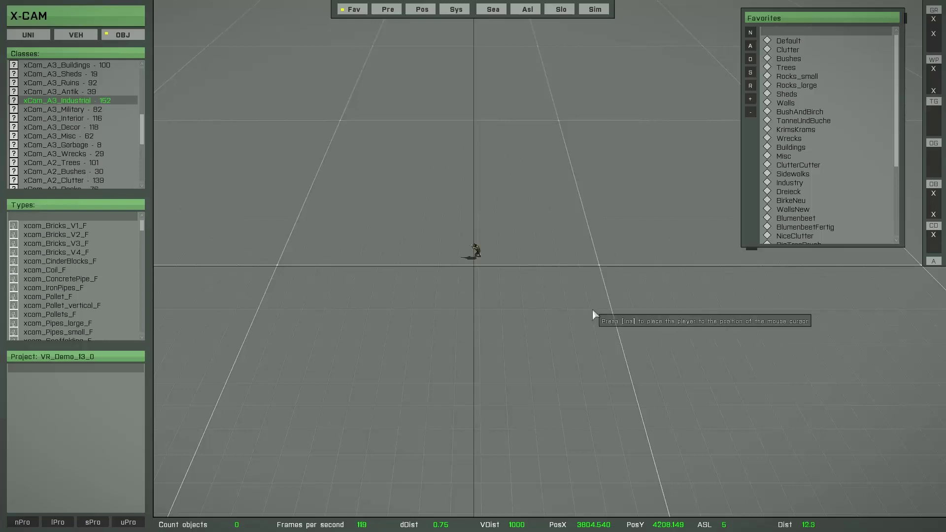
{"action": "mouse_move", "coordinate": [72, 230]}
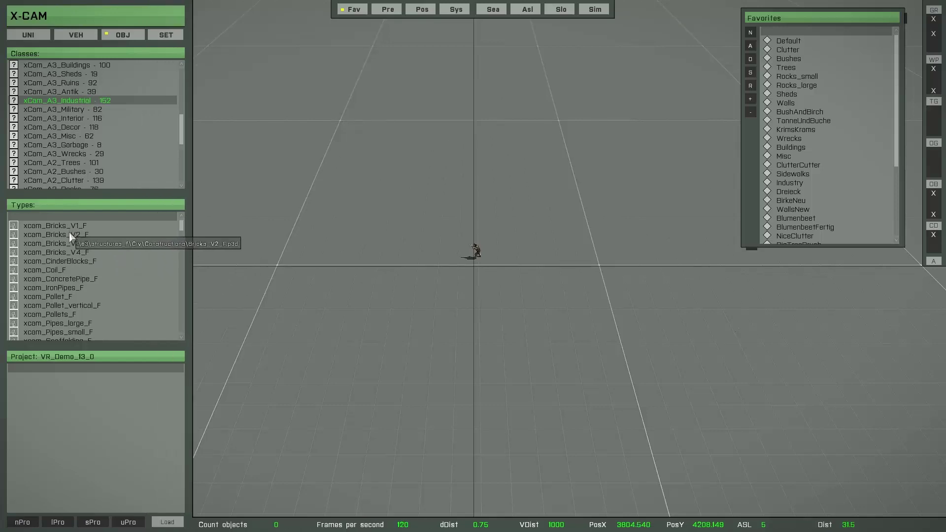
{"action": "left_click", "coordinate": [71, 233]}
{"action": "left_click", "coordinate": [72, 243]}
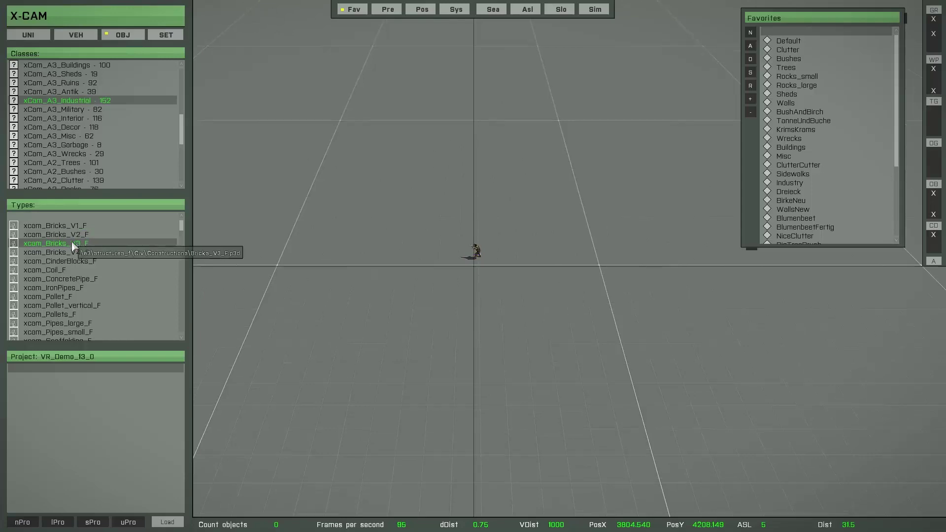
{"action": "scroll", "coordinate": [456, 351], "scroll_direction": "up", "scroll_amount": 5}
{"action": "left_click_drag", "start_coordinate": [456, 350], "coordinate": [561, 368]}
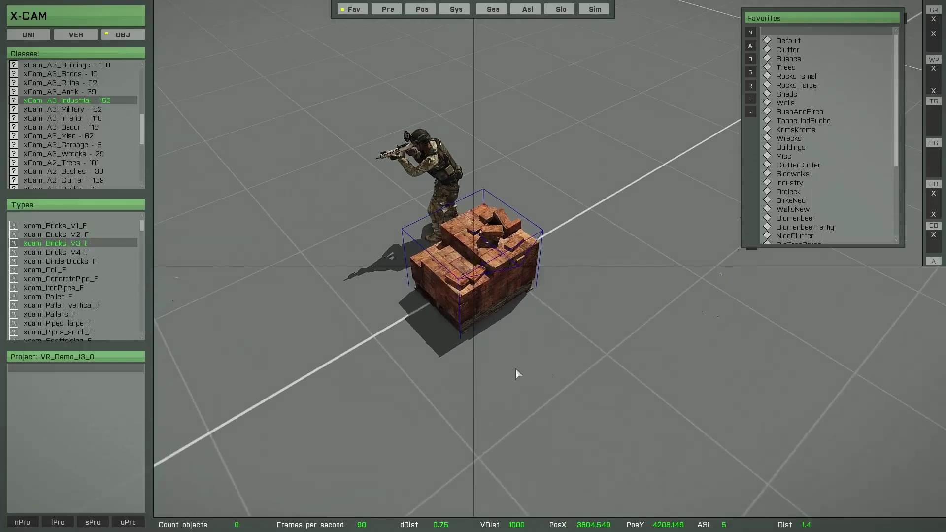
{"action": "scroll", "coordinate": [516, 369], "scroll_direction": "down", "scroll_amount": 4}
Preview the brick types xcam_Bricks_V1_F to xcam_Bricks_V4_F and xcam_CinderBlocks_F one after another in the scene.
{"action": "left_click", "coordinate": [74, 253]}
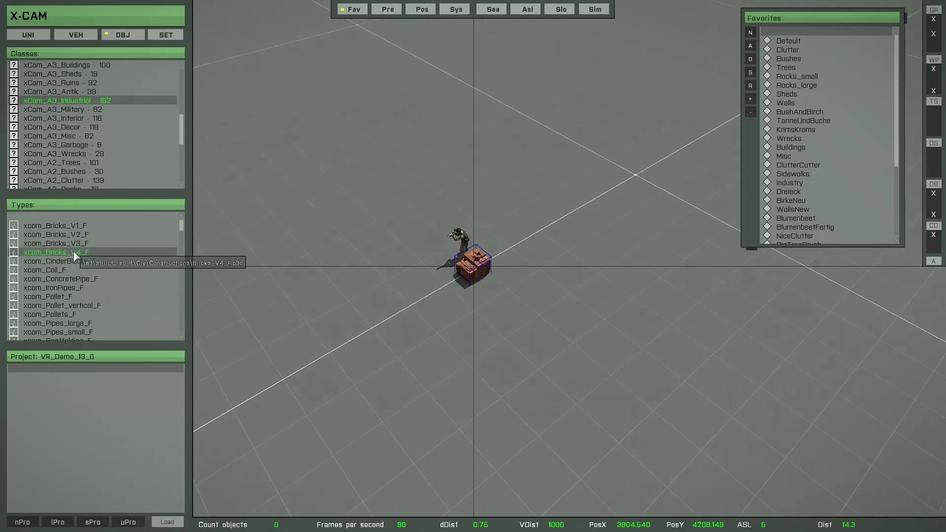
{"action": "left_click", "coordinate": [76, 261]}
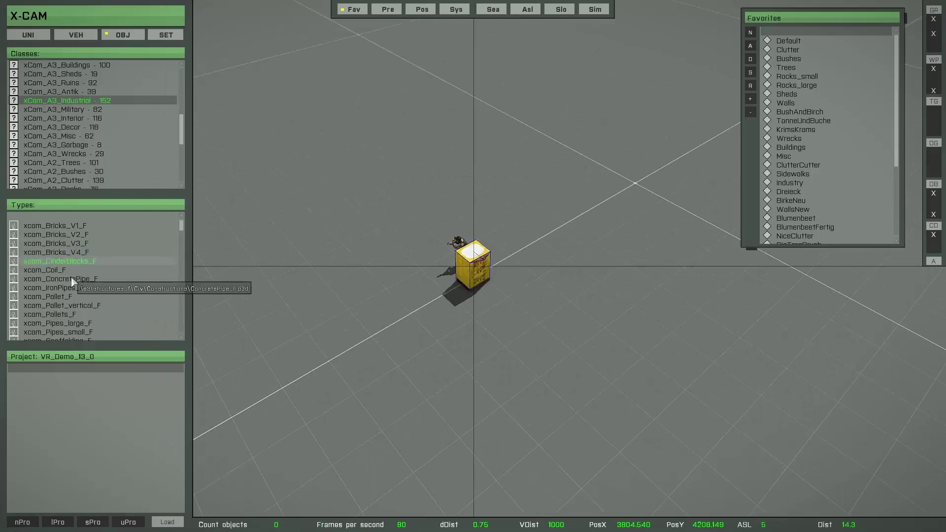
{"action": "left_click", "coordinate": [76, 226]}
{"action": "left_click", "coordinate": [76, 235]}
{"action": "left_click", "coordinate": [76, 244]}
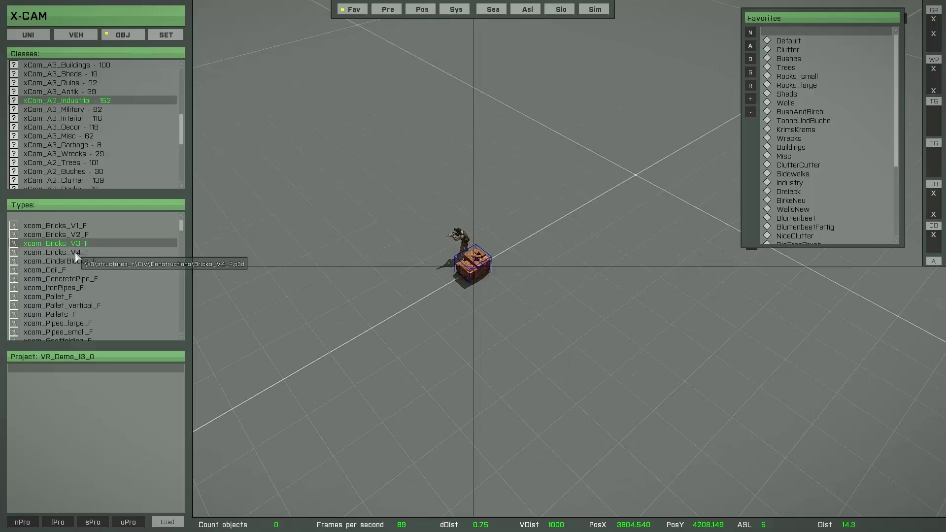
{"action": "left_click", "coordinate": [76, 253]}
{"action": "left_click", "coordinate": [75, 259]}
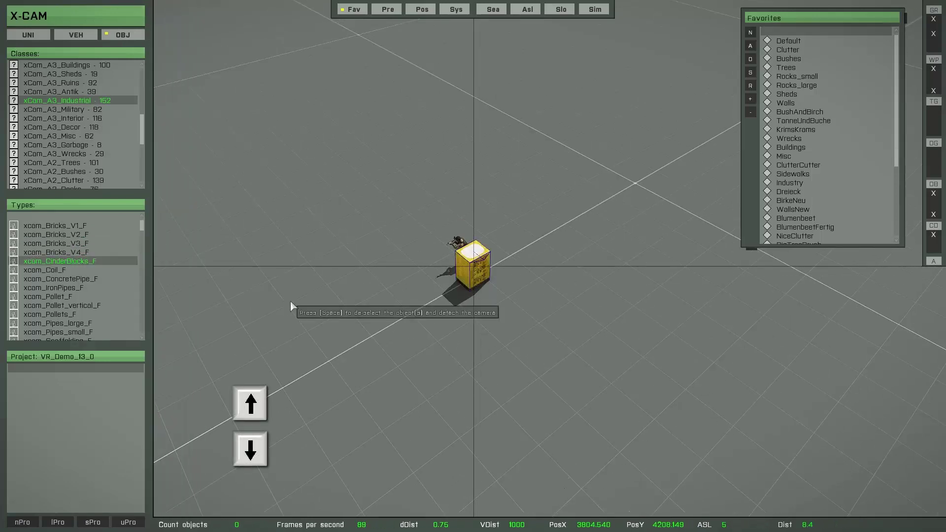
Cycle the previewed object through the types between xcam_Bricks_V2_F and xcam_Pallet_F, settling on xcam_Bricks_V4_F.
{"action": "key", "text": "Down"}
{"action": "key", "text": "Up"}
{"action": "key", "text": "Up"}
{"action": "key", "text": "Up"}
{"action": "key", "text": "Up"}
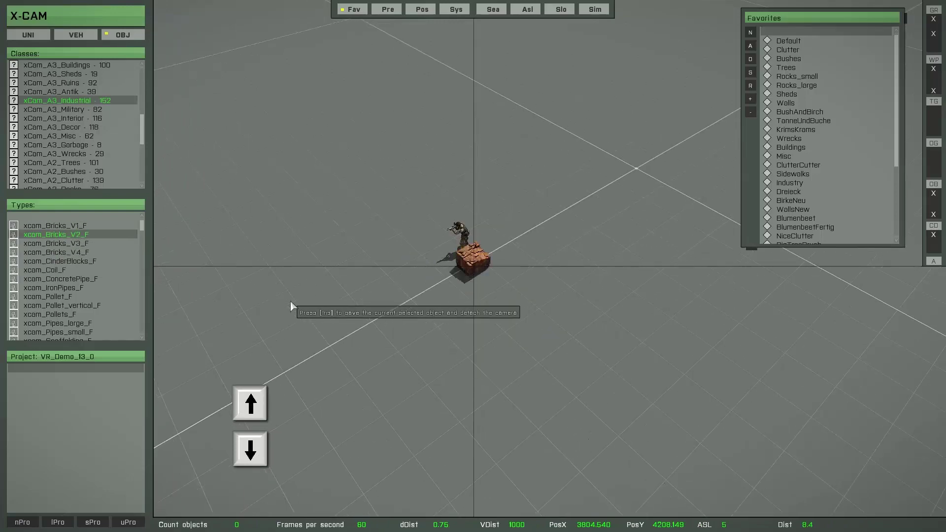
{"action": "key", "text": "Down"}
{"action": "key", "text": "Down"}
{"action": "key", "text": "Down"}
{"action": "key", "text": "Down"}
{"action": "key", "text": "Down"}
{"action": "key", "text": "Down"}
{"action": "key", "text": "Down"}
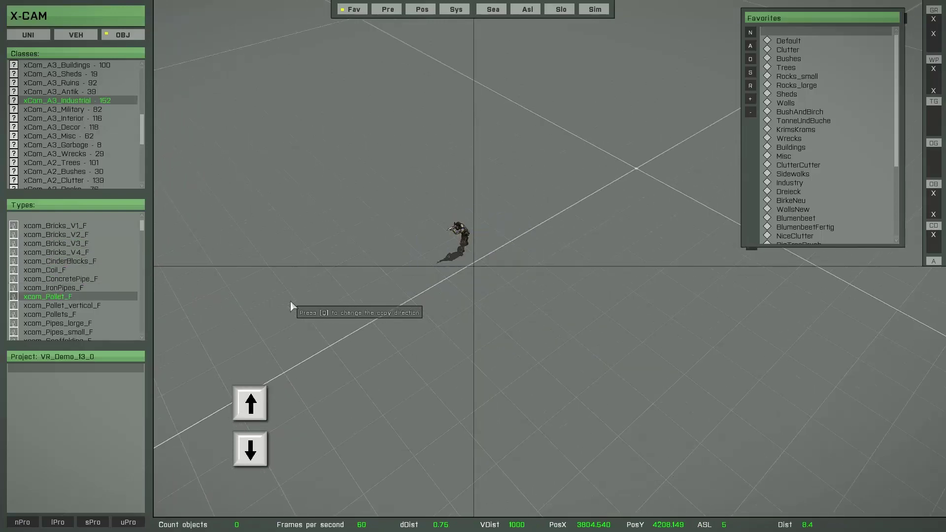
{"action": "key", "text": "Up"}
{"action": "key", "text": "Up"}
{"action": "key", "text": "Up"}
{"action": "key", "text": "Up"}
{"action": "key", "text": "Up"}
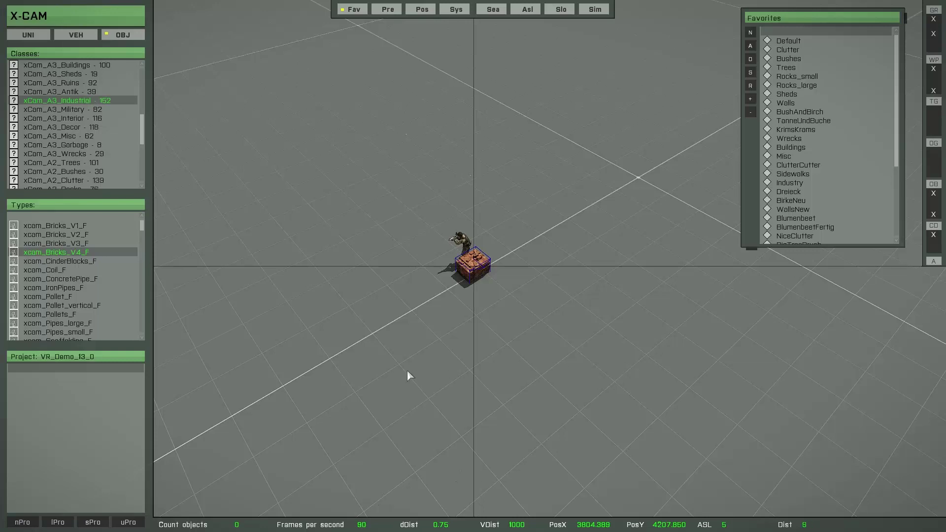
Move the xcam_Bricks_V4_F object across the grid away from the soldier and examine it from all sides.
{"action": "left_click_drag", "start_coordinate": [374, 372], "coordinate": [566, 249]}
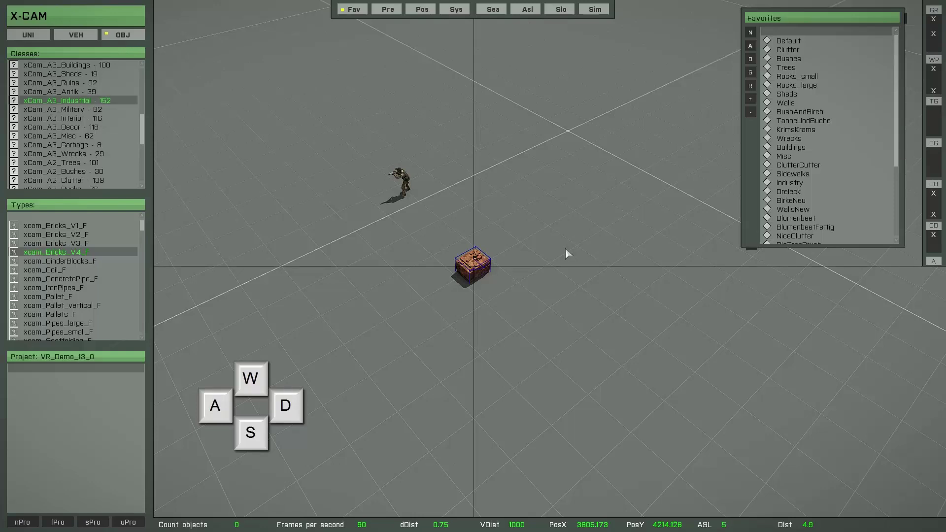
{"action": "key", "text": "d"}
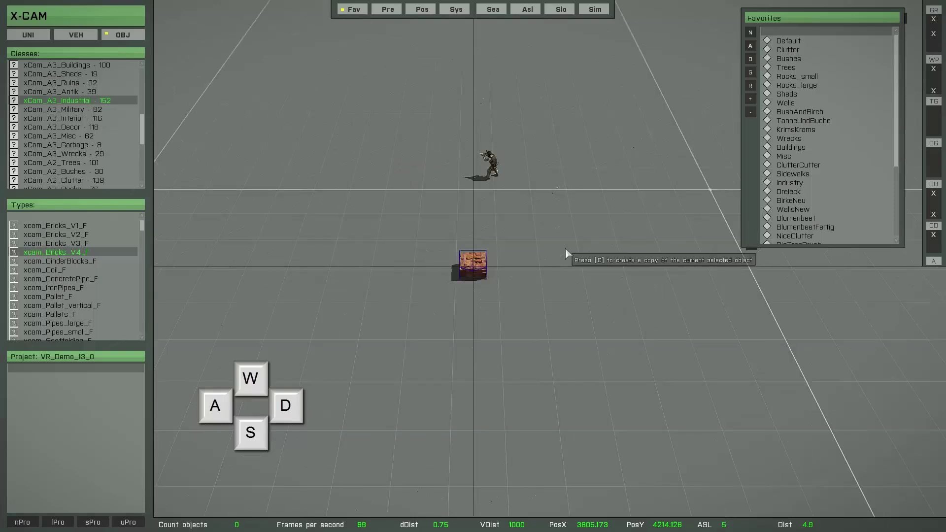
{"action": "key", "text": "a"}
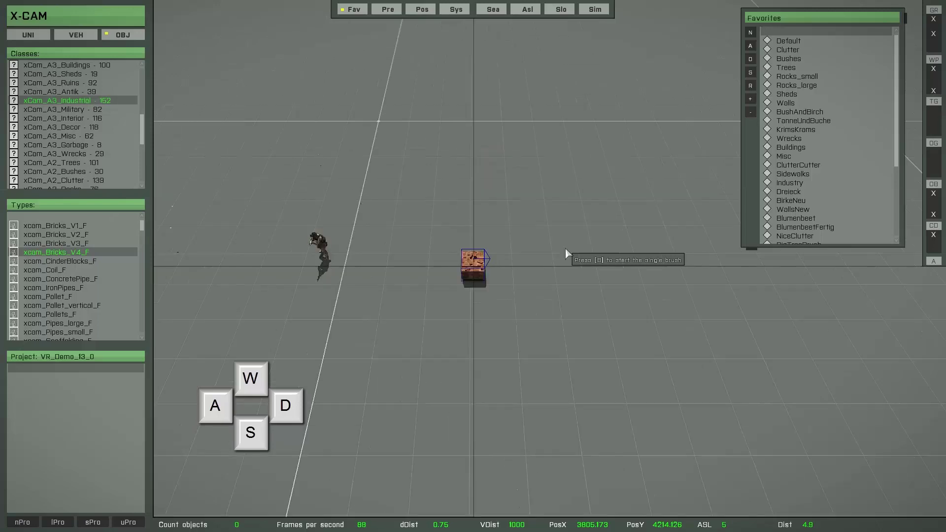
{"action": "key", "text": "s"}
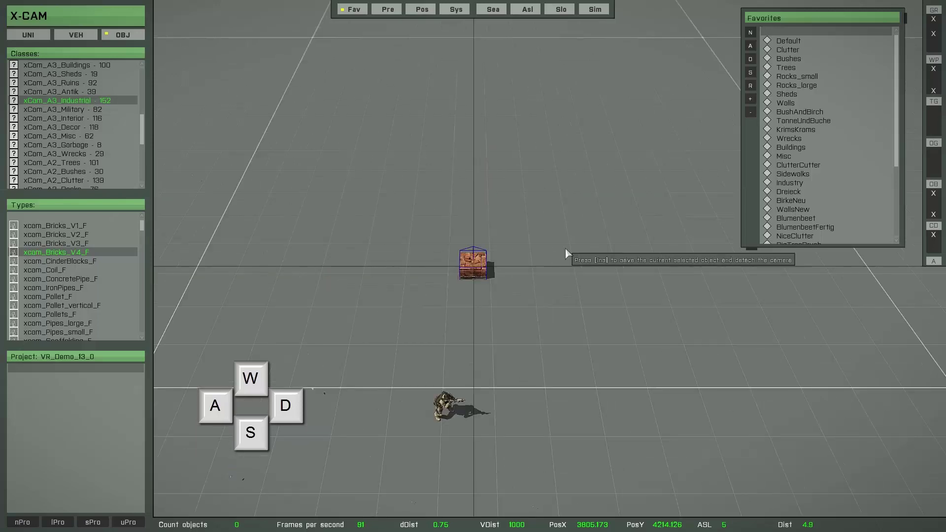
{"action": "key", "text": "e"}
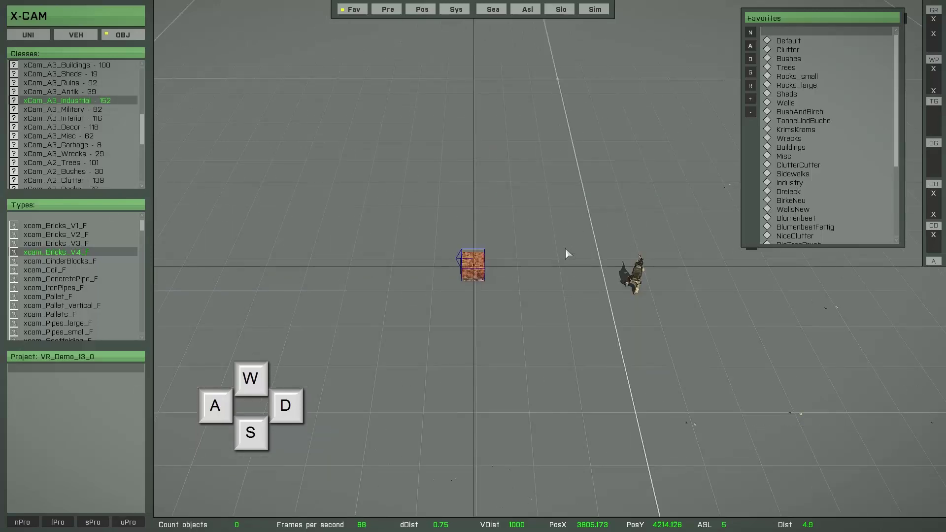
{"action": "key", "text": "s"}
{"action": "key", "text": "d"}
{"action": "key", "text": "w"}
{"action": "key", "text": "e"}
{"action": "key", "text": "e"}
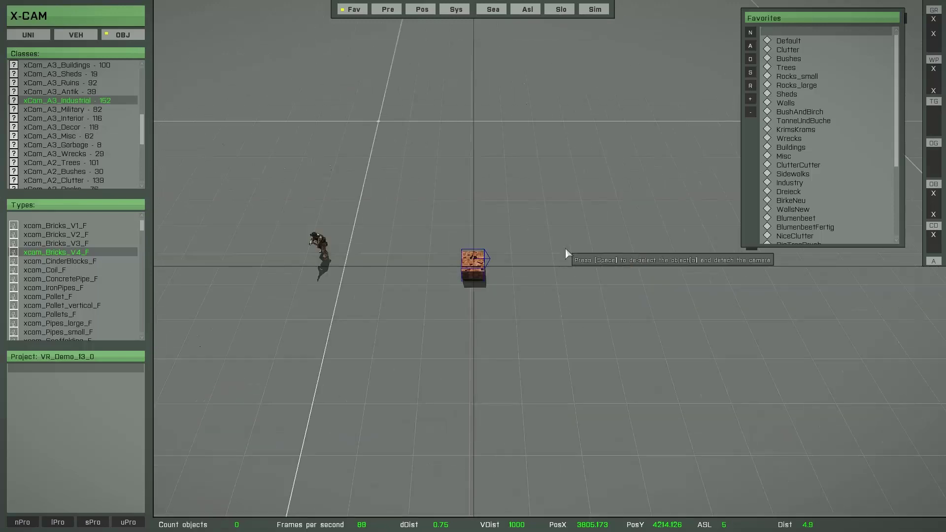
{"action": "key", "text": "e"}
{"action": "key", "text": "e"}
{"action": "left_click_drag", "start_coordinate": [565, 249], "coordinate": [610, 287]}
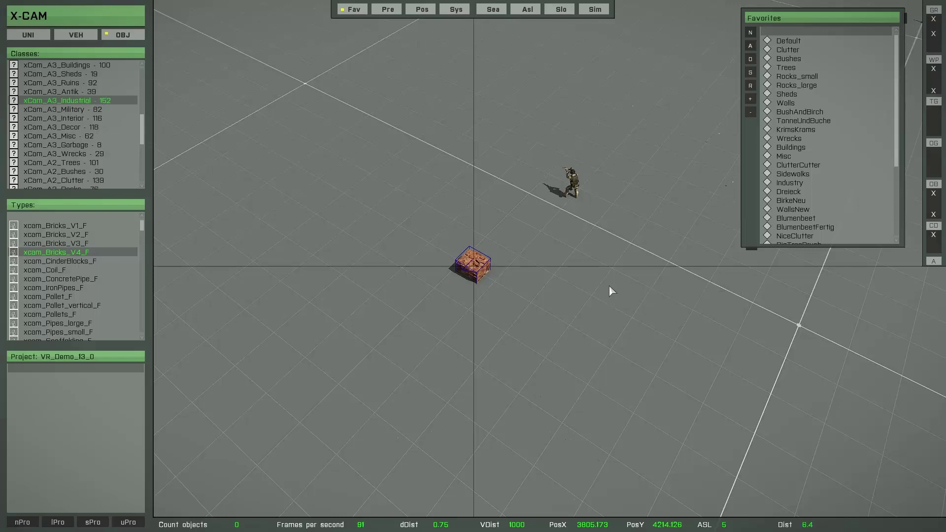
Deselect the unsaved brick object to discard it, and load xcam_Bricks_V4_F at the same spot again.
{"action": "key", "text": "space"}
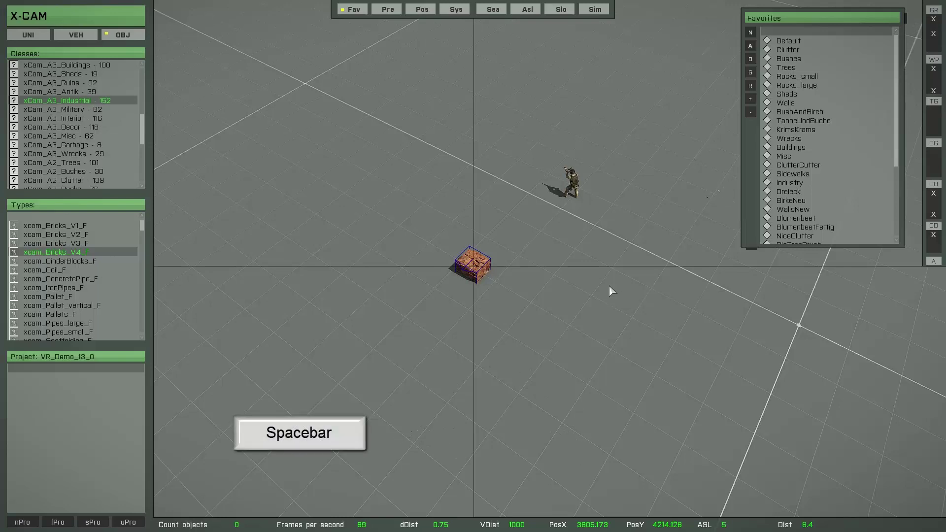
{"action": "key", "text": "space"}
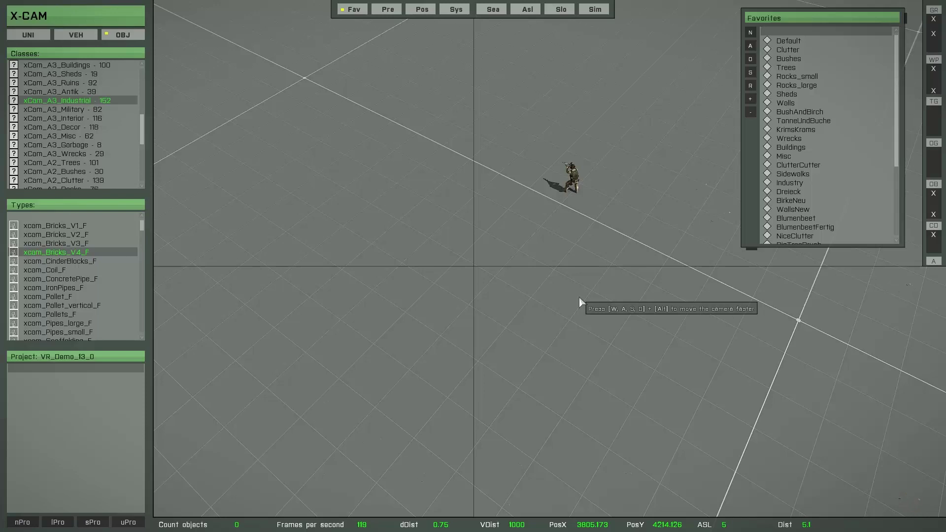
{"action": "mouse_move", "coordinate": [99, 259]}
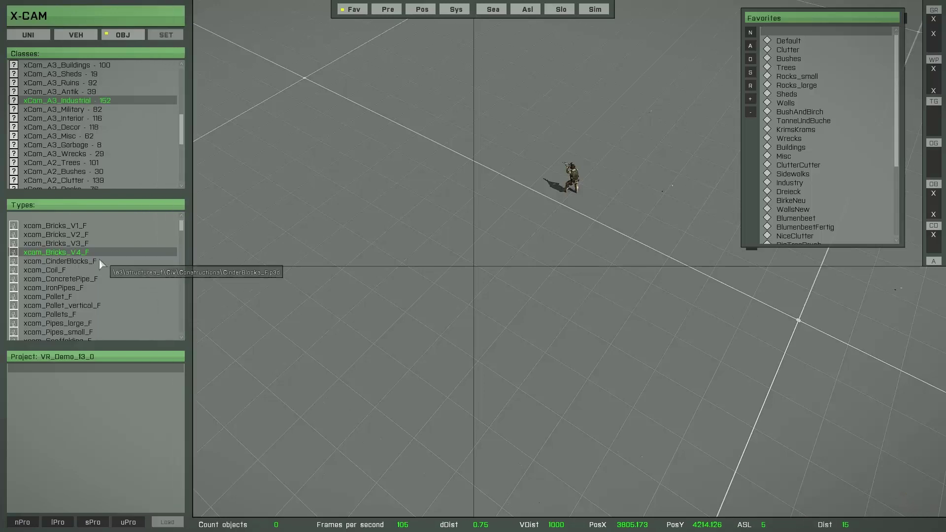
{"action": "double_click", "coordinate": [73, 258]}
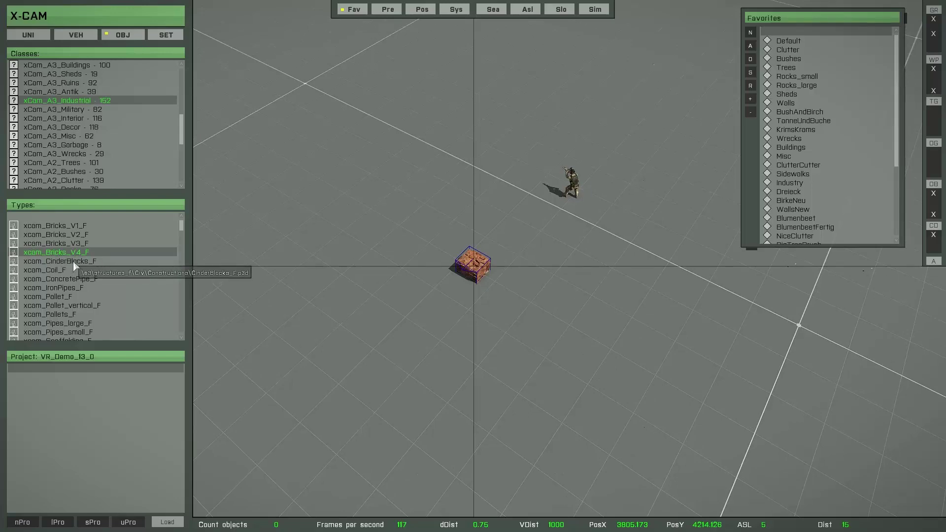
Save the selected xcam_Bricks_V4_F object to the project at its current position.
{"action": "left_click_drag", "start_coordinate": [403, 313], "coordinate": [516, 304]}
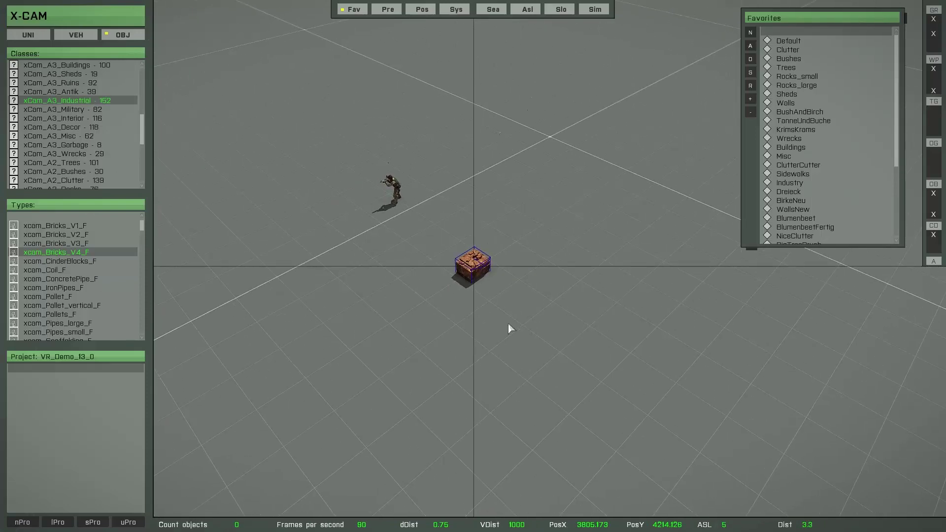
{"action": "scroll", "coordinate": [521, 345], "scroll_direction": "up", "scroll_amount": 5}
{"action": "scroll", "coordinate": [521, 345], "scroll_direction": "down", "scroll_amount": 3}
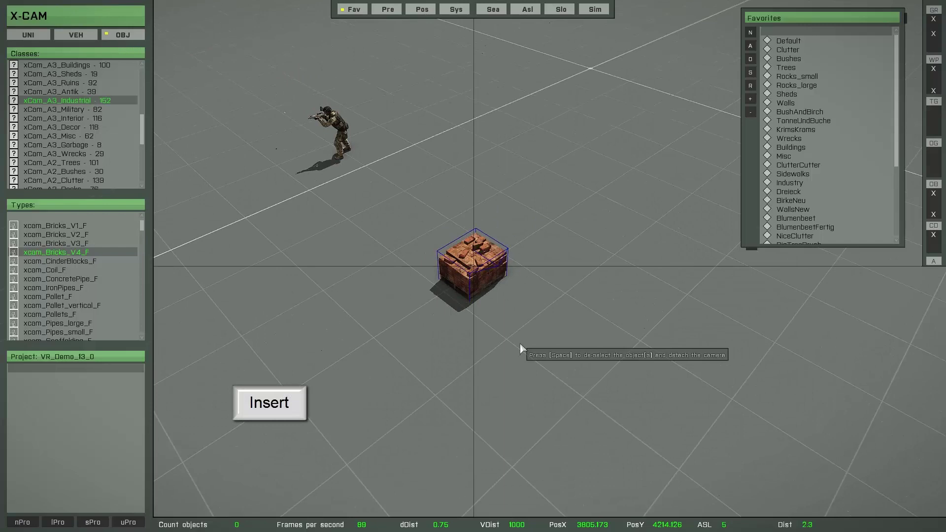
{"action": "key", "text": "Insert"}
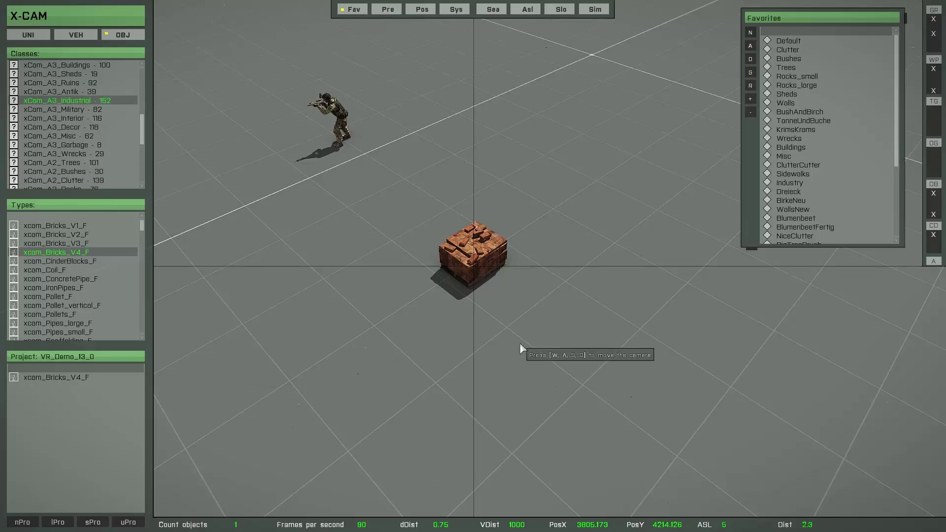
Load a second xcam_Bricks_V4_F object beside the saved brick stack and save it to the project.
{"action": "mouse_move", "coordinate": [34, 388]}
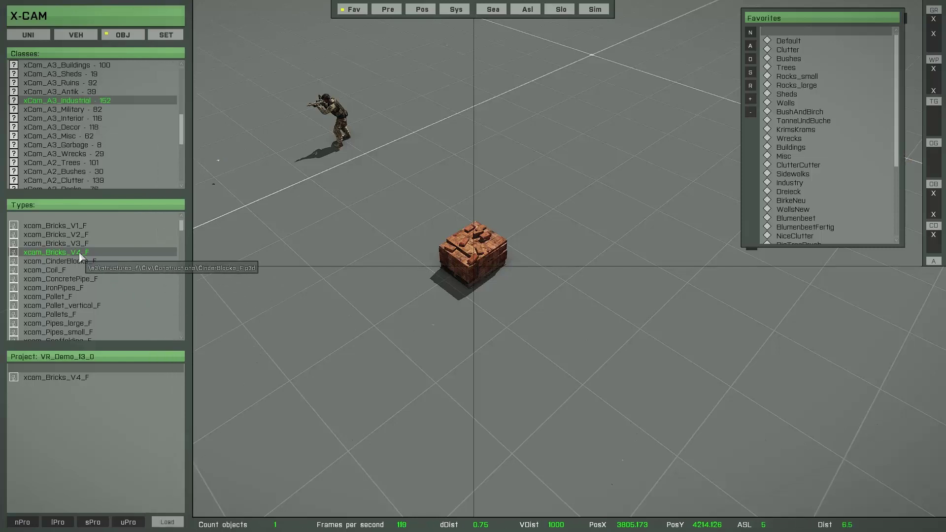
{"action": "left_click_drag", "start_coordinate": [320, 343], "coordinate": [468, 287]}
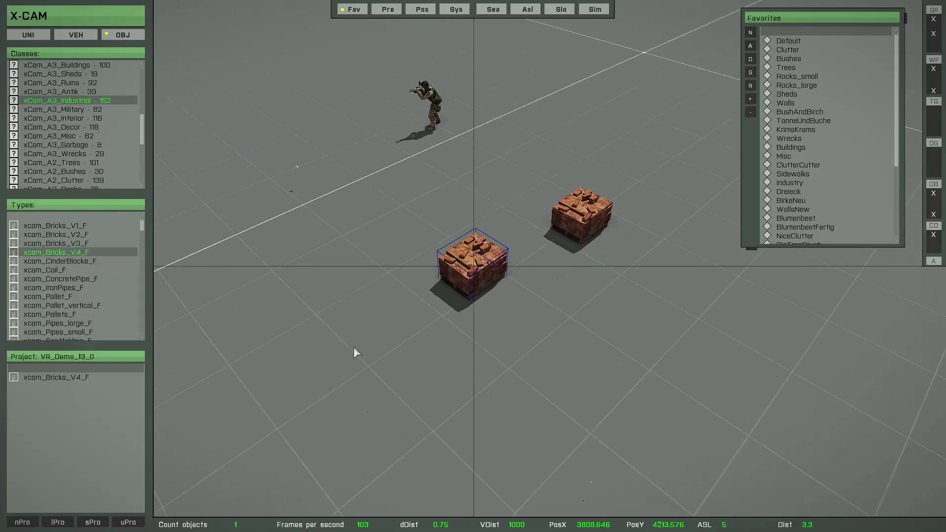
Load xcam_CinderBlocks_F, place it beside the two brick stacks, save it to the project, and deselect it.
{"action": "left_click", "coordinate": [67, 262]}
{"action": "key", "text": "s"}
{"action": "key", "text": "d"}
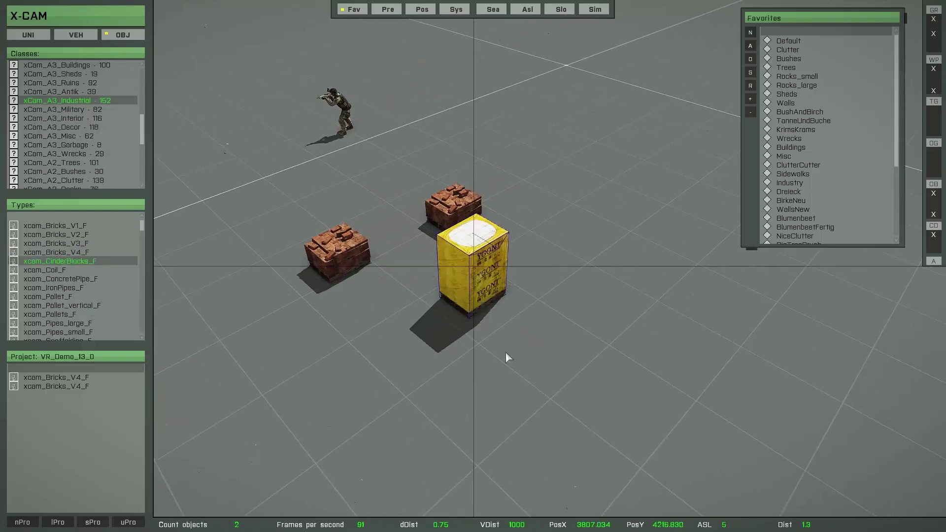
{"action": "key", "text": "space"}
{"action": "key", "text": "a"}
{"action": "left_click_drag", "start_coordinate": [360, 404], "coordinate": [448, 360]}
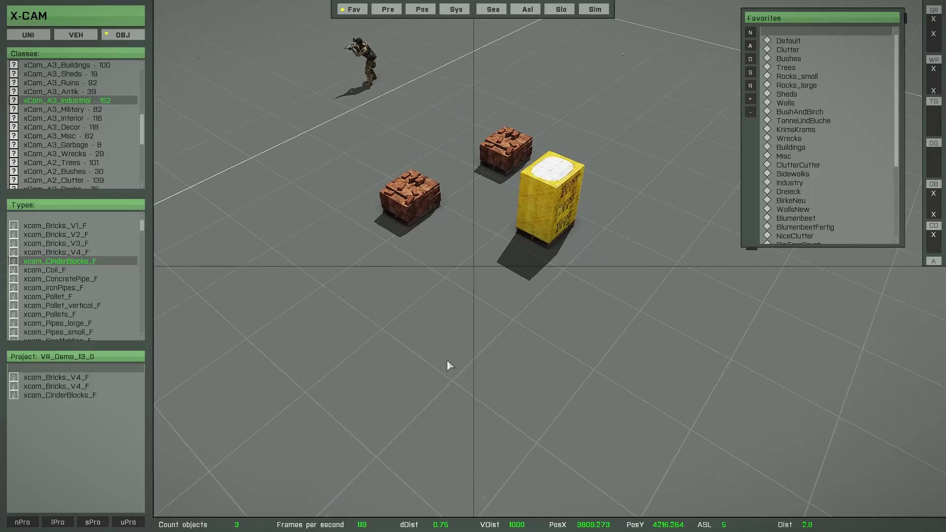
Select the second saved xcam_Bricks_V4_F object in the scene, move it across the grid, and deselect it.
{"action": "key", "text": "w"}
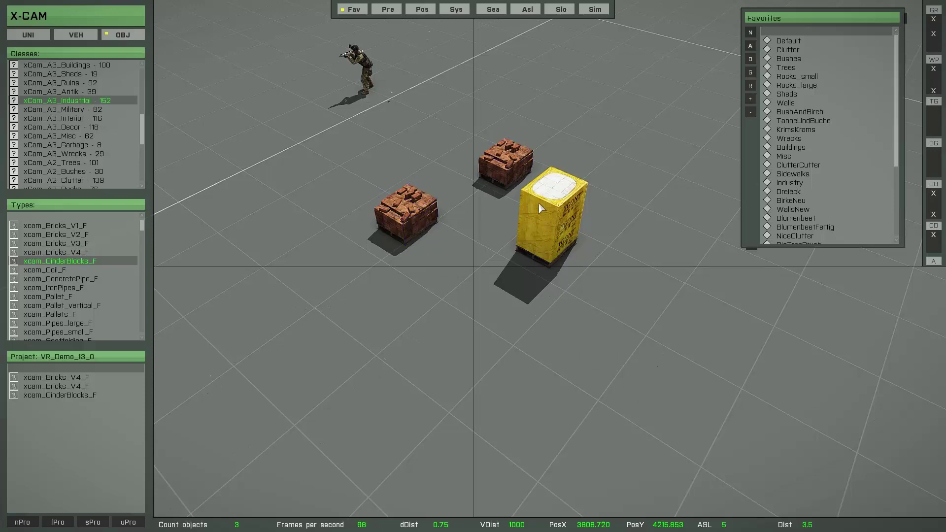
{"action": "double_click", "coordinate": [415, 215]}
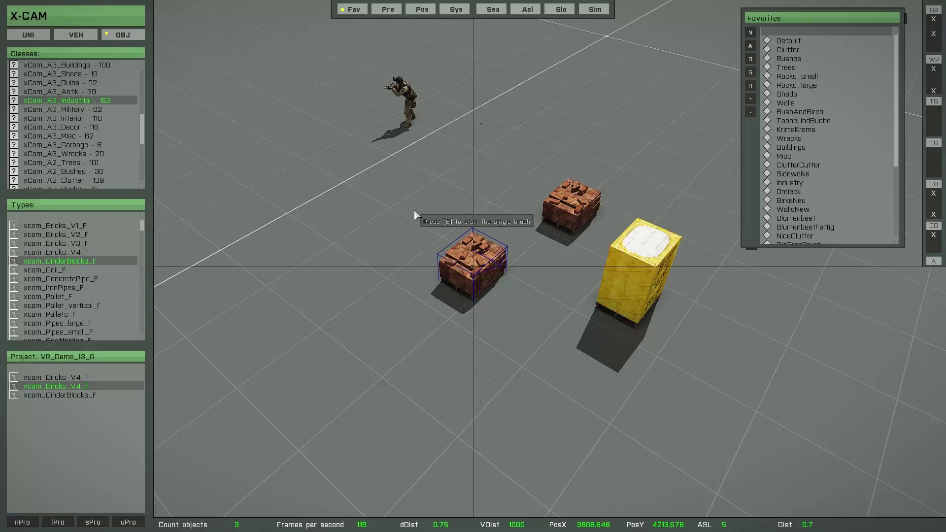
{"action": "left_click_drag", "start_coordinate": [398, 220], "coordinate": [461, 337]}
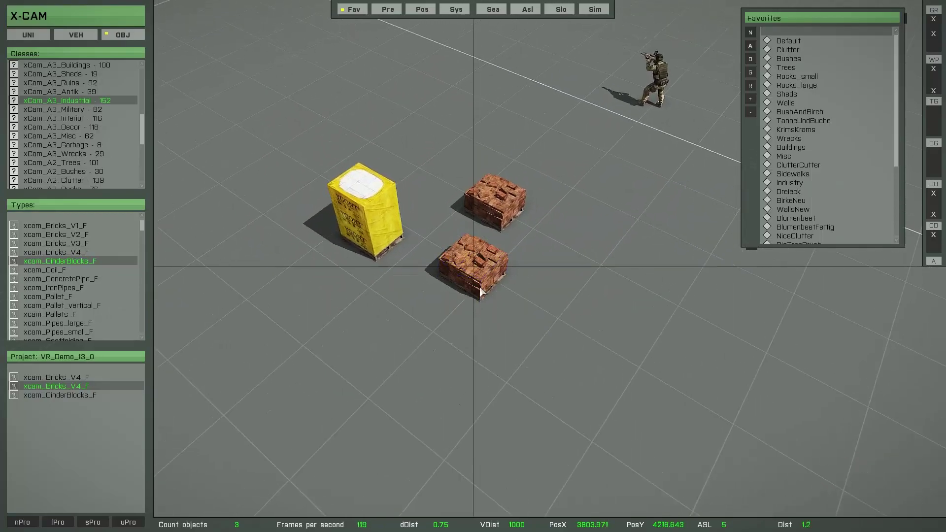
{"action": "scroll", "coordinate": [456, 353], "scroll_direction": "up", "scroll_amount": 3}
{"action": "scroll", "coordinate": [455, 356], "scroll_direction": "down", "scroll_amount": 2}
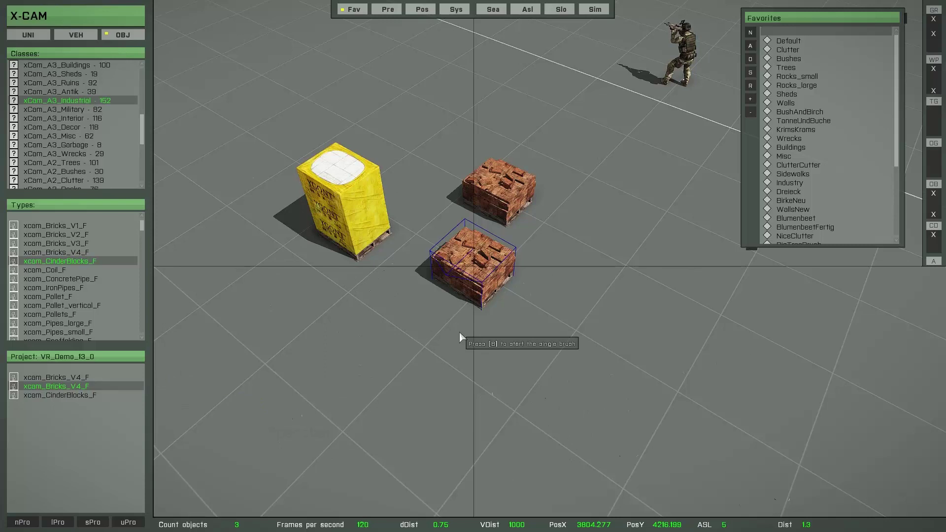
{"action": "key", "text": "space"}
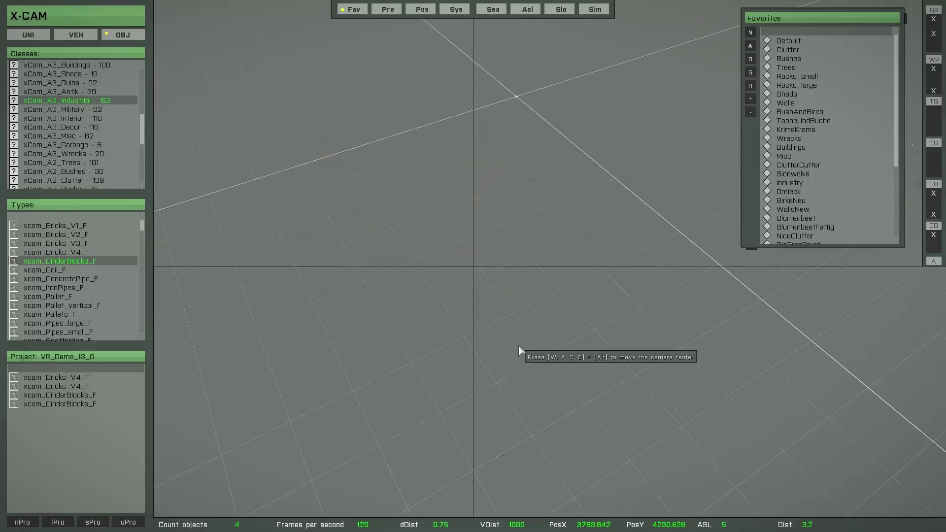
Load an unsaved xcam_CinderBlocks_F object on an empty part of the grid and discard it.
{"action": "mouse_move", "coordinate": [115, 286]}
{"action": "left_click", "coordinate": [83, 263]}
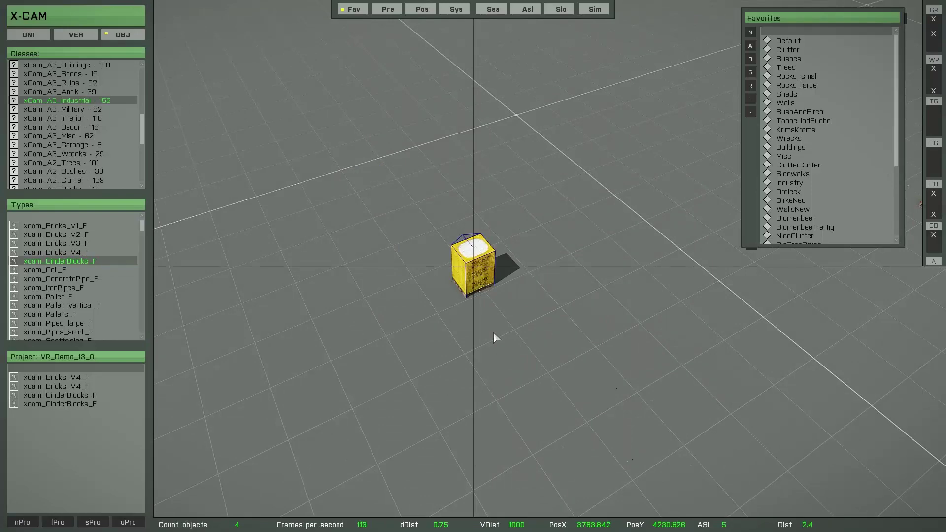
{"action": "left_click_drag", "start_coordinate": [493, 333], "coordinate": [534, 347]}
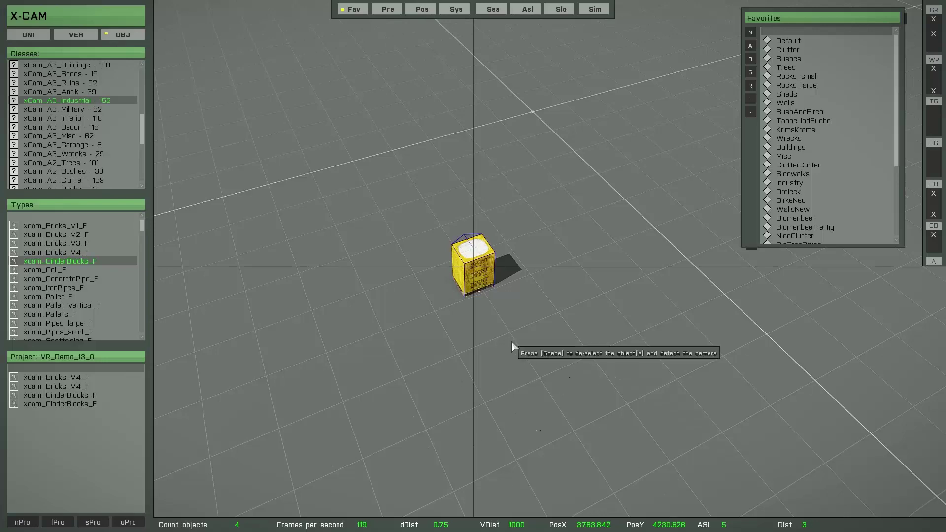
{"action": "key", "text": "Delete"}
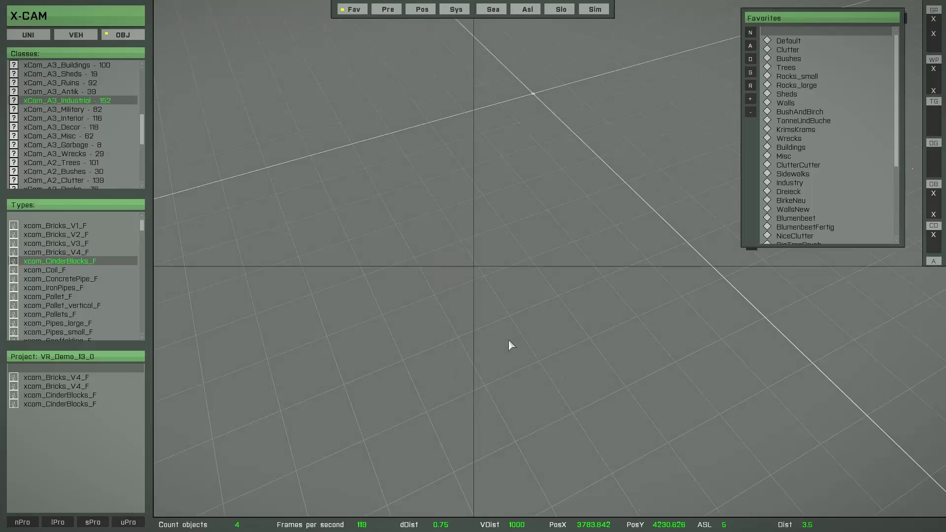
Return to the saved objects, select the first xcam_Bricks_V4_F, move it away from the others, and deselect it.
{"action": "key", "text": "d"}
{"action": "key", "text": "d"}
{"action": "key", "text": "s"}
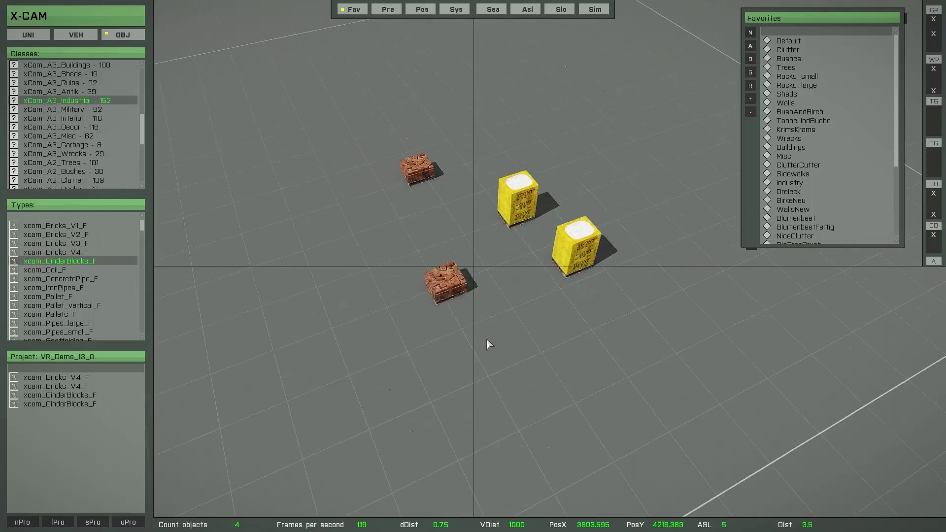
{"action": "left_click", "coordinate": [447, 286]}
{"action": "left_click_drag", "start_coordinate": [535, 306], "coordinate": [424, 346]}
{"action": "left_click_drag", "start_coordinate": [452, 297], "coordinate": [446, 323]}
{"action": "mouse_move", "coordinate": [555, 329]}
{"action": "left_mouse_down"}
{"action": "mouse_move", "coordinate": [451, 334]}
{"action": "mouse_move", "coordinate": [550, 345]}
{"action": "left_mouse_up"}
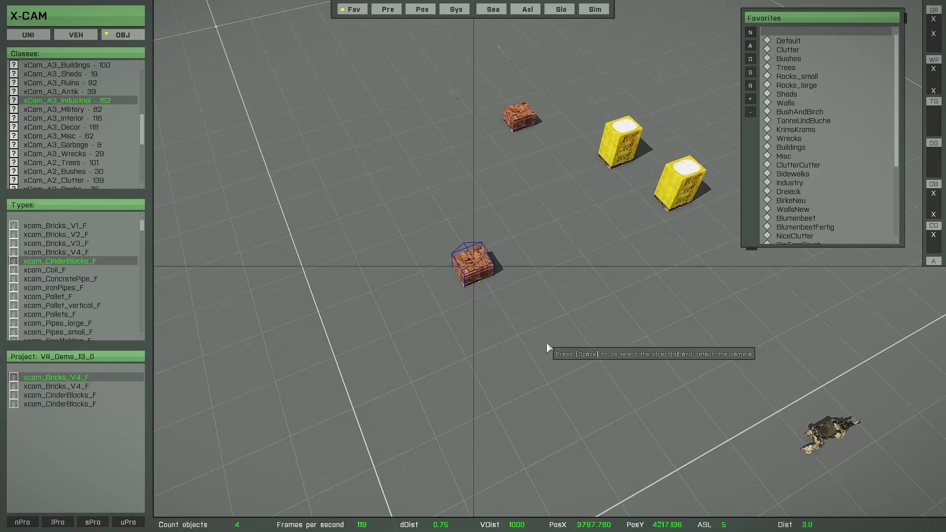
{"action": "key", "text": "space"}
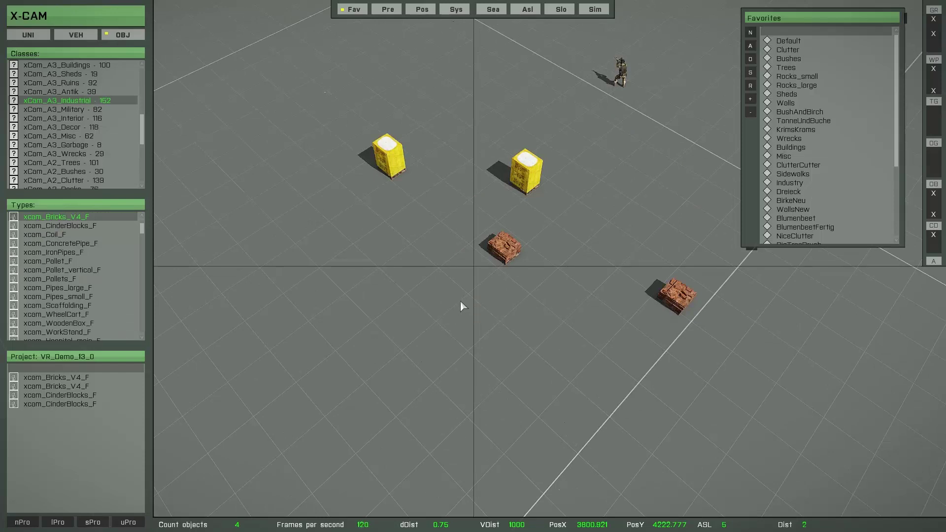
Select the second and first xcam_Bricks_V4_F project entries and the first xcam_CinderBlocks_F entry in turn to locate each in the scene.
{"action": "mouse_move", "coordinate": [93, 381]}
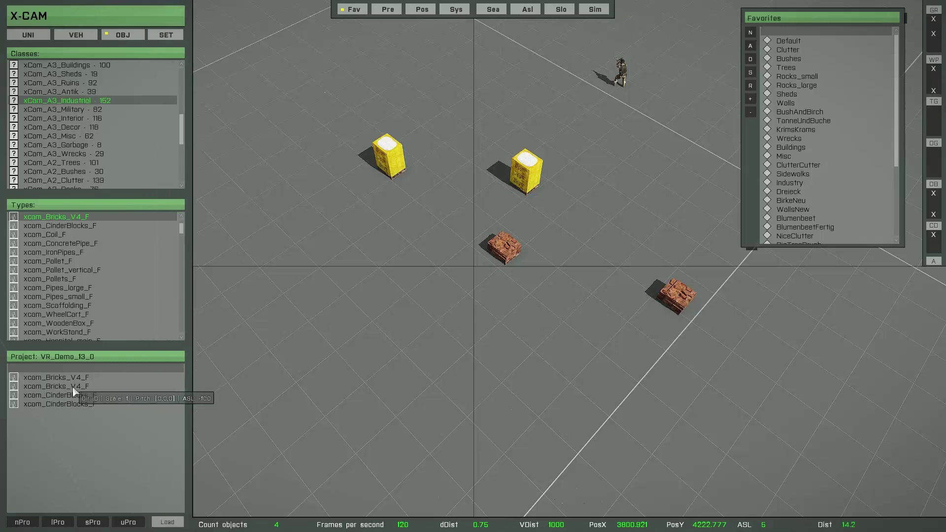
{"action": "left_click", "coordinate": [75, 387]}
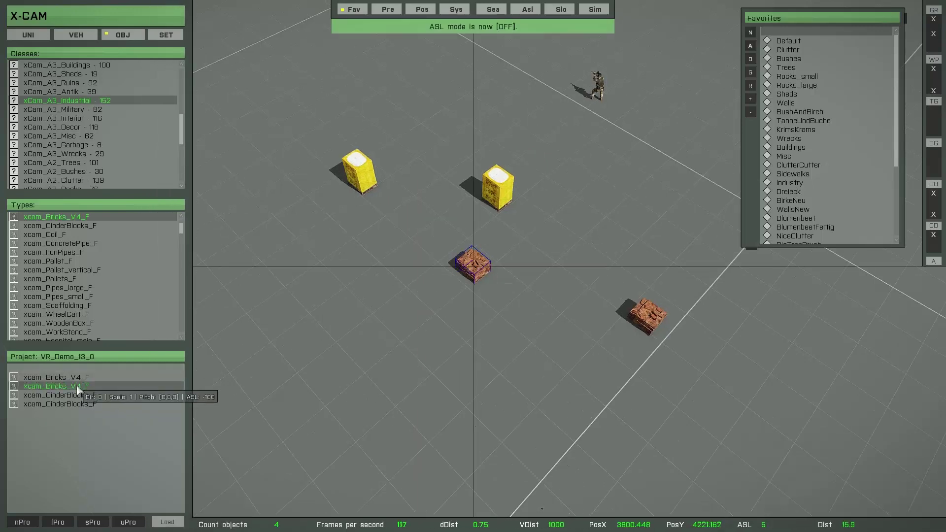
{"action": "left_click", "coordinate": [63, 378]}
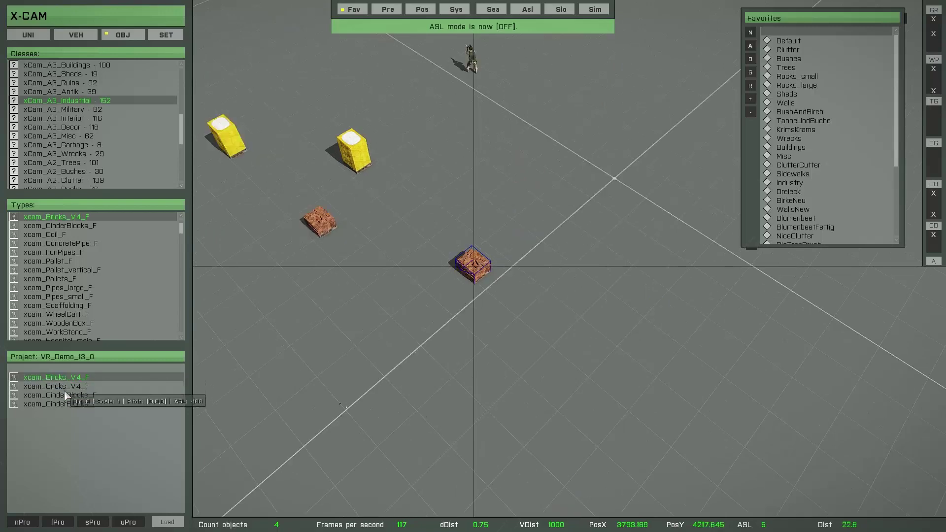
{"action": "left_click", "coordinate": [65, 394]}
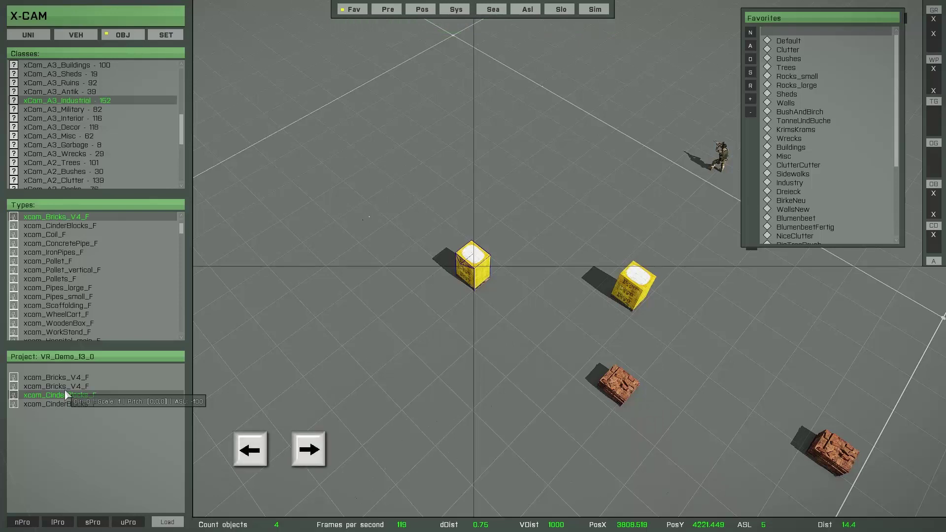
Cycle the selection back and forth through the saved project objects, and deselect at the first xcam_Bricks_V4_F.
{"action": "key", "text": "Left"}
{"action": "key", "text": "Left"}
{"action": "key", "text": "Right"}
{"action": "key", "text": "Right"}
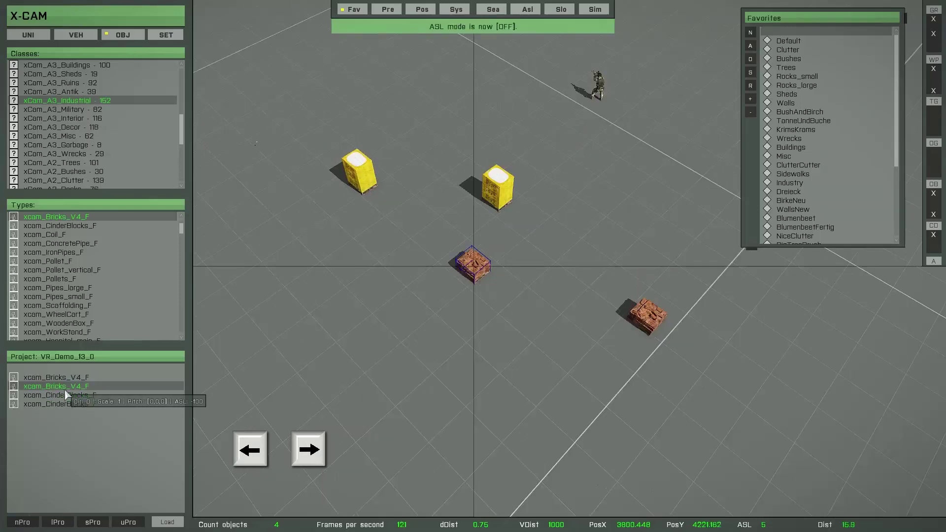
{"action": "key", "text": "Left"}
{"action": "key", "text": "Left"}
{"action": "key", "text": "Right"}
{"action": "key", "text": "Right"}
{"action": "key", "text": "Right"}
{"action": "key", "text": "Right"}
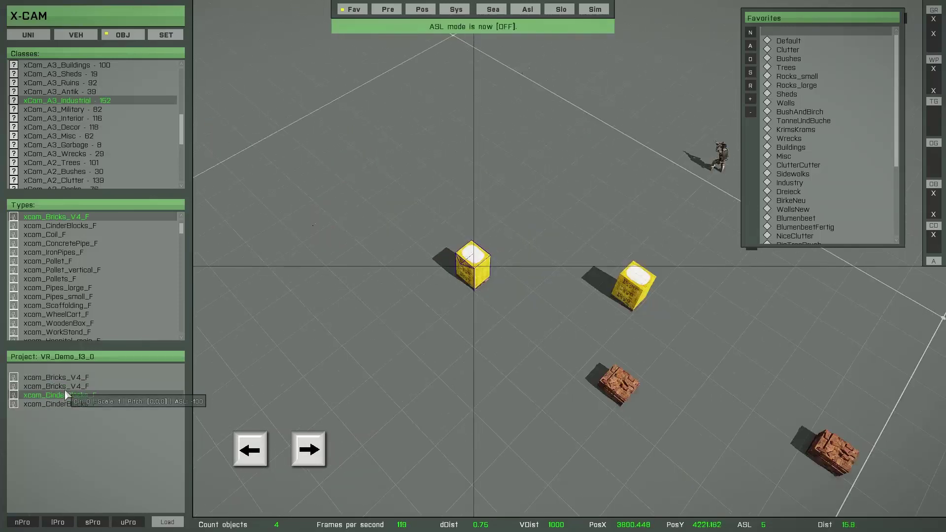
{"action": "key", "text": "Right"}
{"action": "key", "text": "Right"}
{"action": "key", "text": "Right"}
{"action": "key", "text": "Right"}
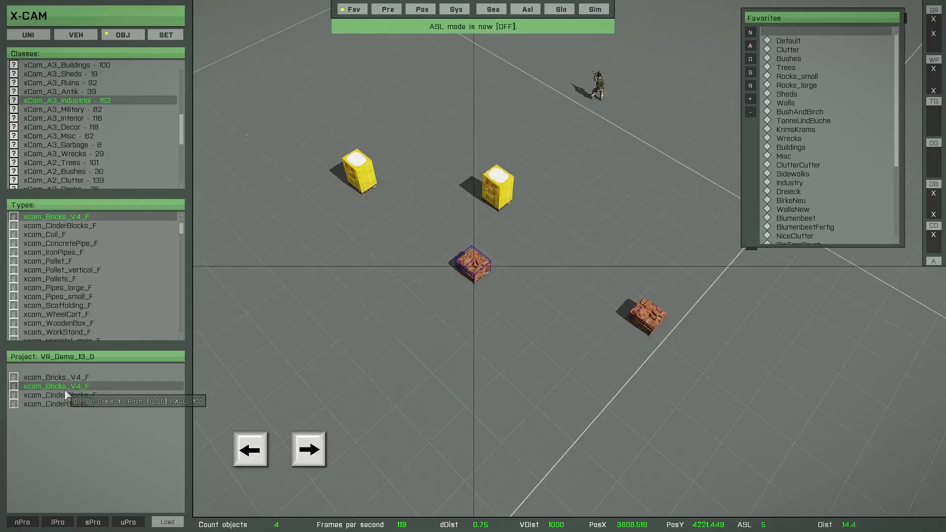
{"action": "key", "text": "Right"}
{"action": "key", "text": "Left"}
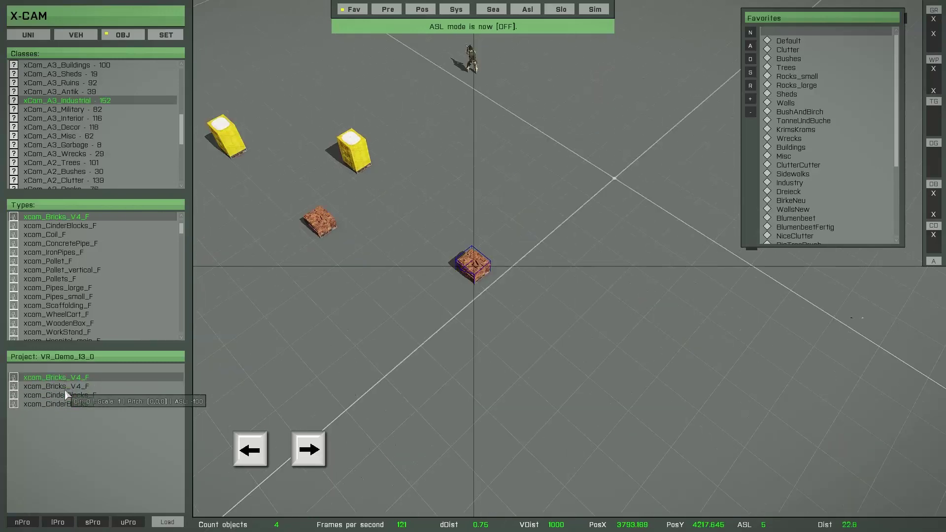
{"action": "key", "text": "Escape"}
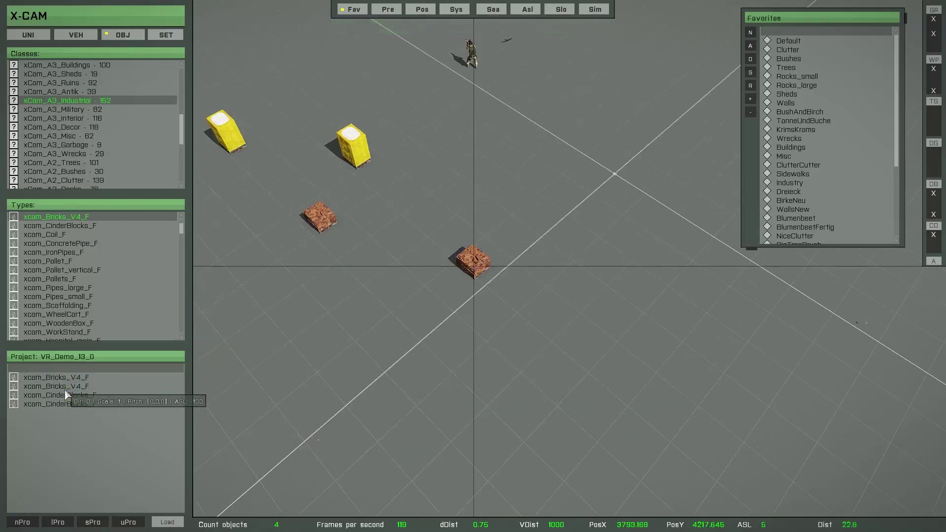
Preview the industrial types on an empty spot near the saved objects, cycling between xcam_Bricks_V3_F and xcam_Pipes_small_F.
{"action": "key", "text": "a"}
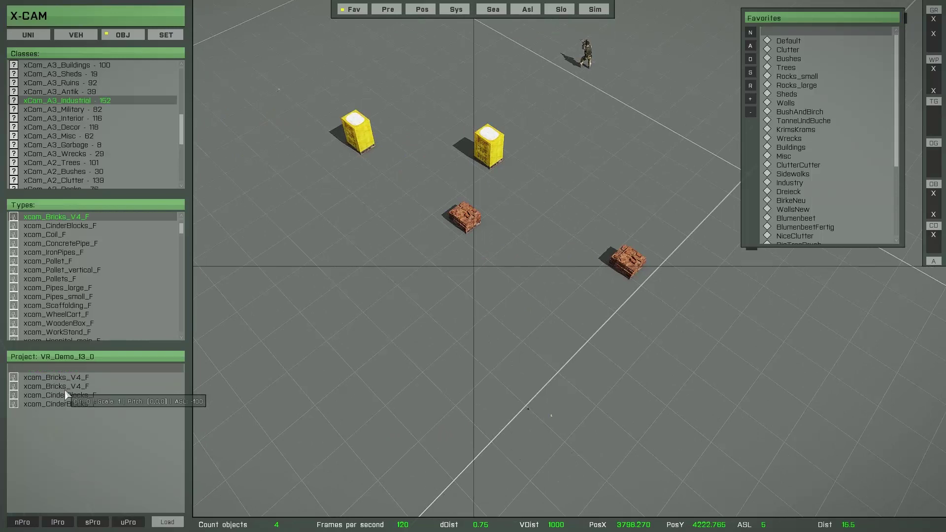
{"action": "key", "text": "Up"}
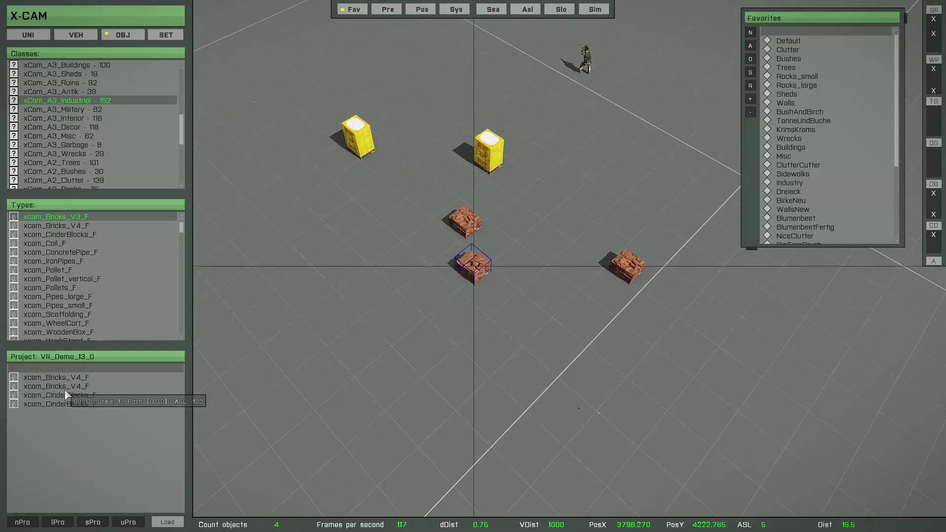
{"action": "key", "text": "Down"}
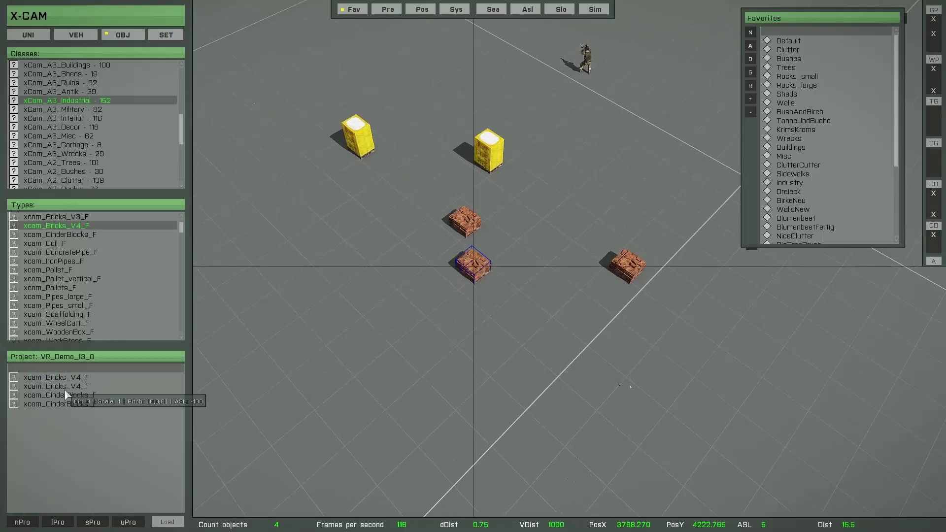
{"action": "key", "text": "Up"}
{"action": "key", "text": "Down"}
{"action": "key", "text": "Down"}
{"action": "key", "text": "Down"}
{"action": "key", "text": "Down"}
{"action": "key", "text": "Down"}
{"action": "key", "text": "Down"}
{"action": "key", "text": "Down"}
{"action": "key", "text": "Down"}
{"action": "key", "text": "Down"}
{"action": "key", "text": "Down"}
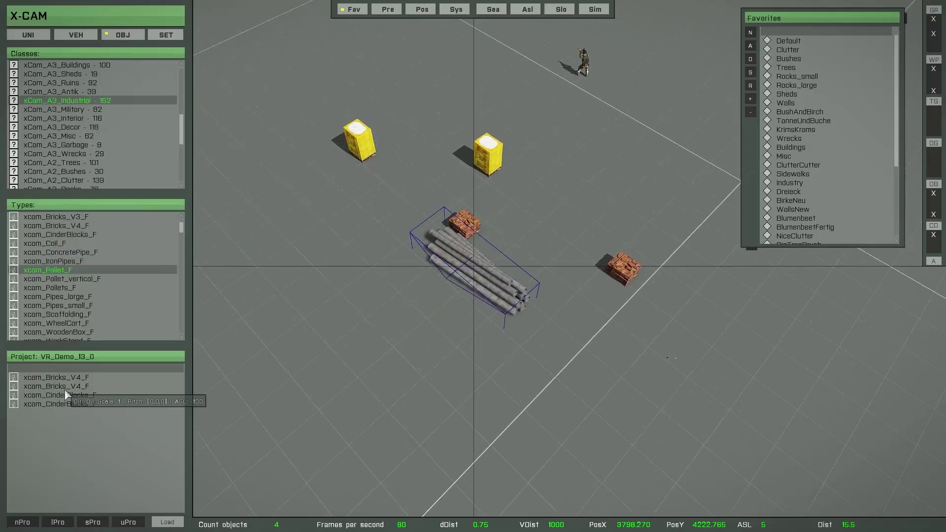
{"action": "key", "text": "Down"}
{"action": "key", "text": "Down"}
{"action": "key", "text": "Up"}
{"action": "key", "text": "Up"}
{"action": "key", "text": "Up"}
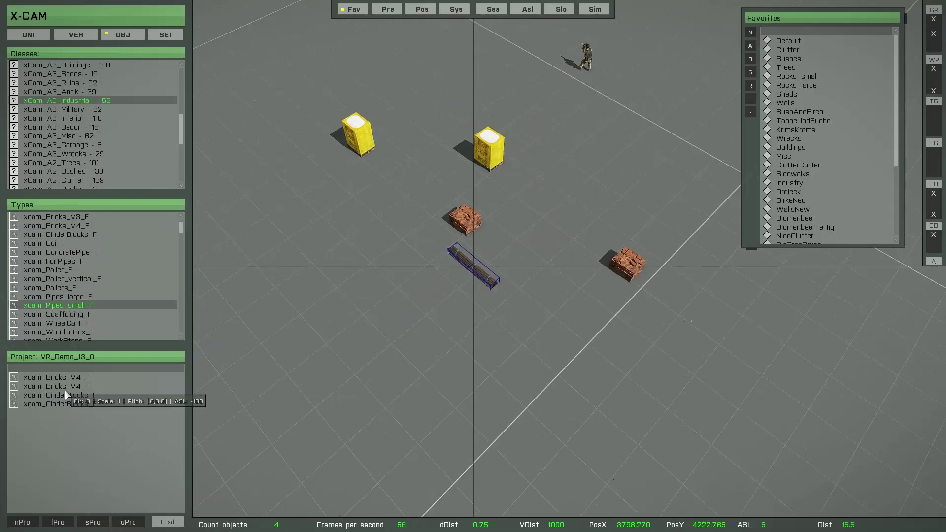
Discard the previewed pipes and cycle through the saved project objects, stopping at the last xcam_CinderBlocks_F.
{"action": "key", "text": "Tab"}
{"action": "key", "text": "Down"}
{"action": "key", "text": "Down"}
{"action": "key", "text": "Down"}
{"action": "key", "text": "Down"}
{"action": "key", "text": "Down"}
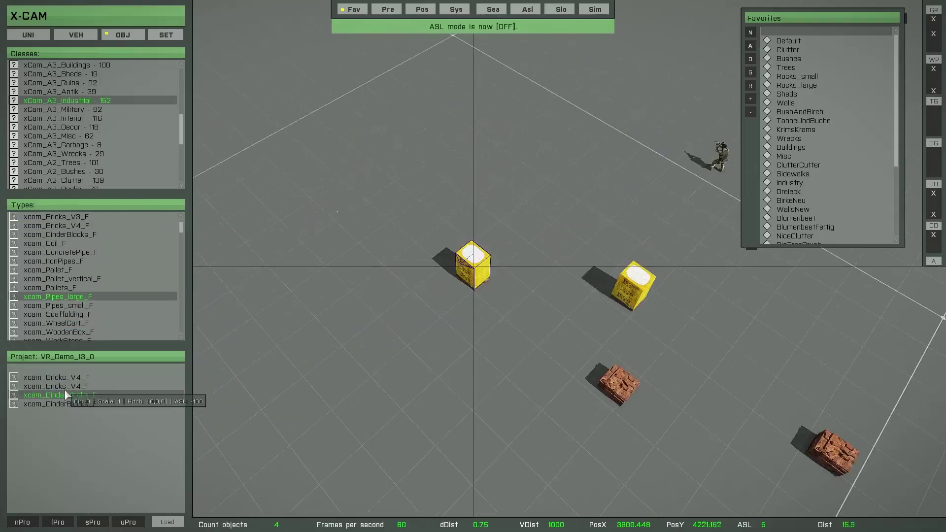
{"action": "key", "text": "Down"}
{"action": "key", "text": "Down"}
{"action": "key", "text": "Down"}
{"action": "key", "text": "Down"}
{"action": "key", "text": "Down"}
{"action": "key", "text": "Down"}
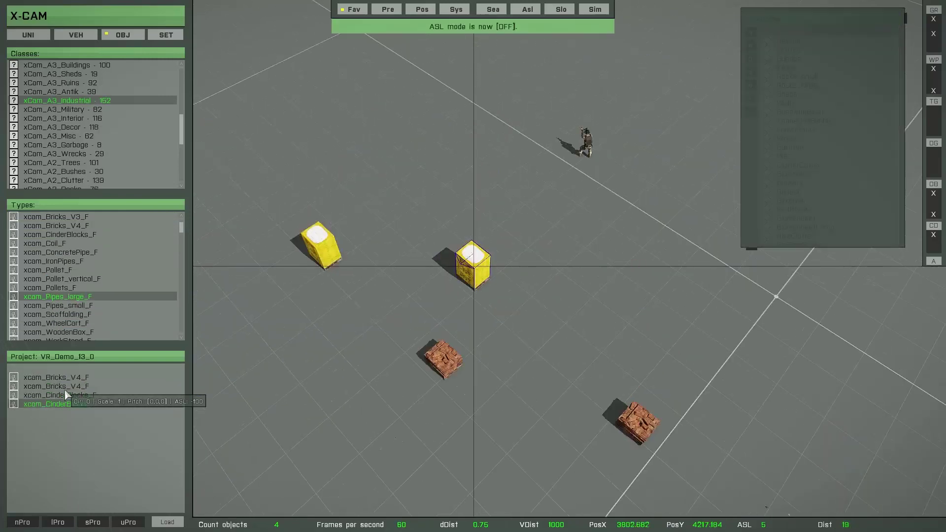